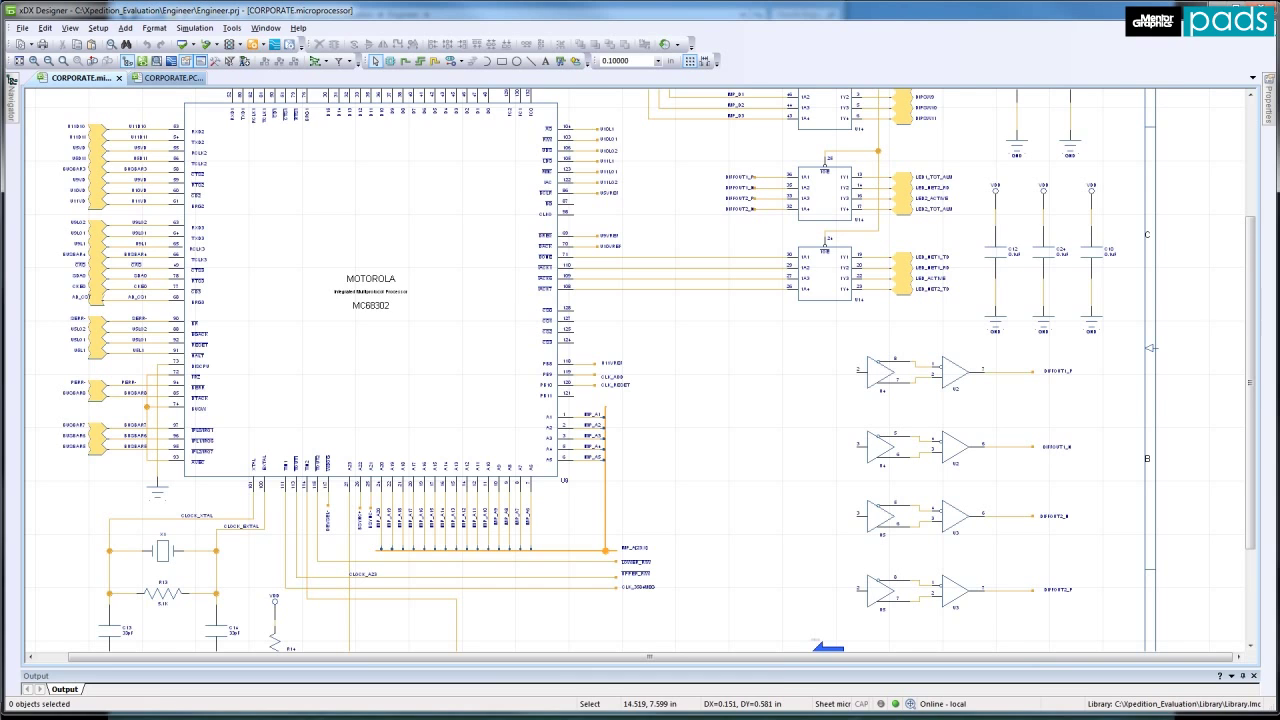
Step: Draw four nets from pins CS0–CS3 to the buffer inputs with the Multi-Net tool
{"action": "scroll", "coordinate": [640, 370], "scroll_direction": "down", "scroll_amount": 3}
{"action": "left_click", "coordinate": [575, 60]}
{"action": "left_click_drag", "start_coordinate": [624, 265], "coordinate": [624, 212]}
{"action": "left_click", "coordinate": [806, 254]}
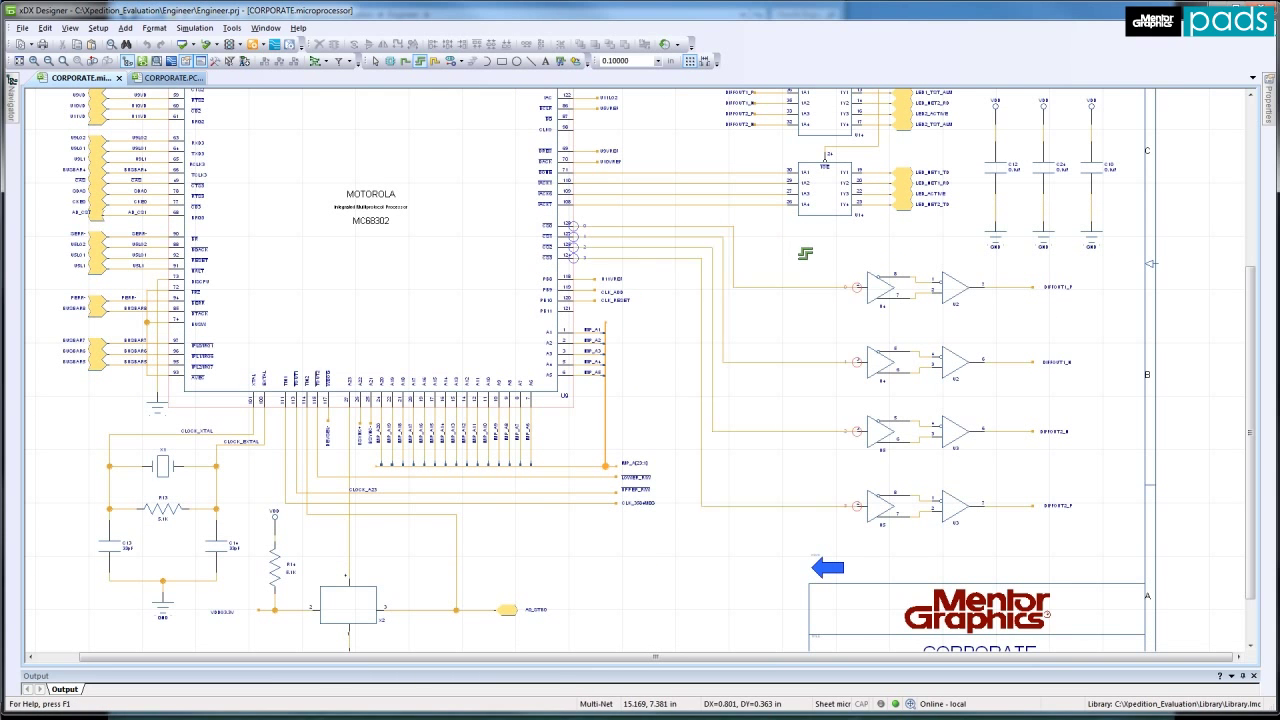
{"action": "key", "text": "Escape"}
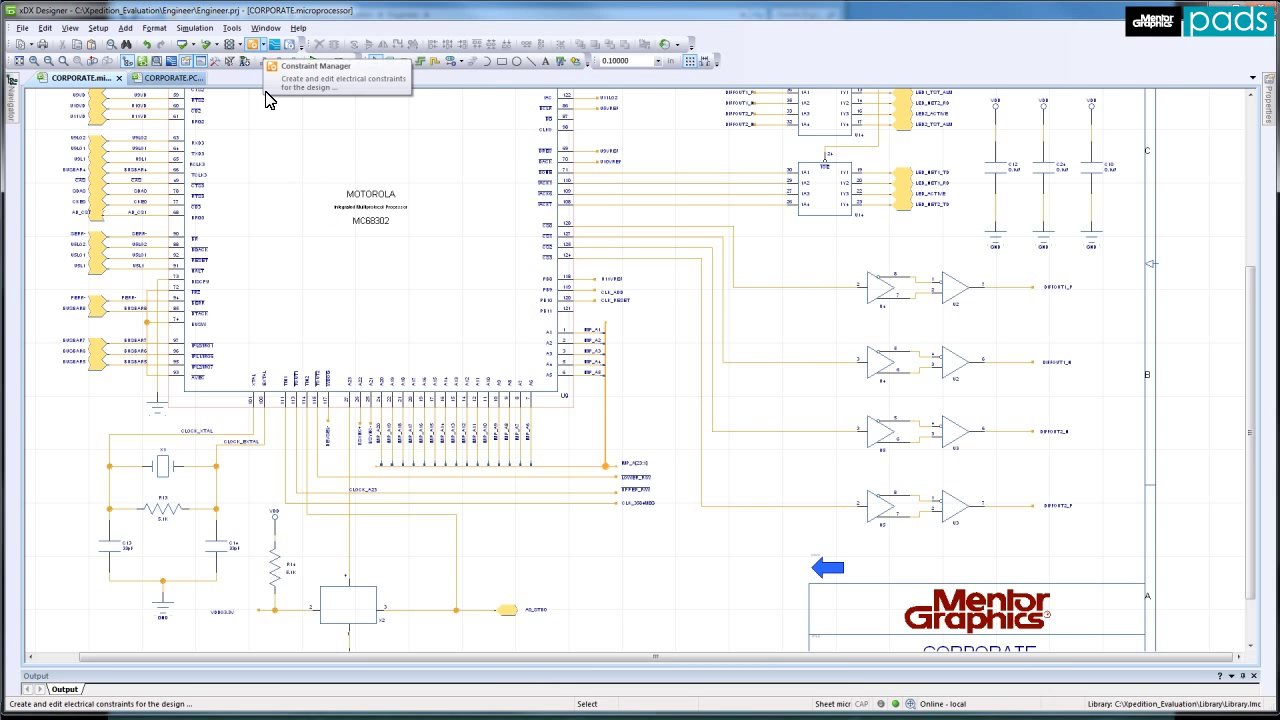
Step: Give the four new nets a # Vias Max constraint of 4 in the Constraint Editor
{"action": "left_click", "coordinate": [263, 46]}
{"action": "left_click", "coordinate": [276, 74]}
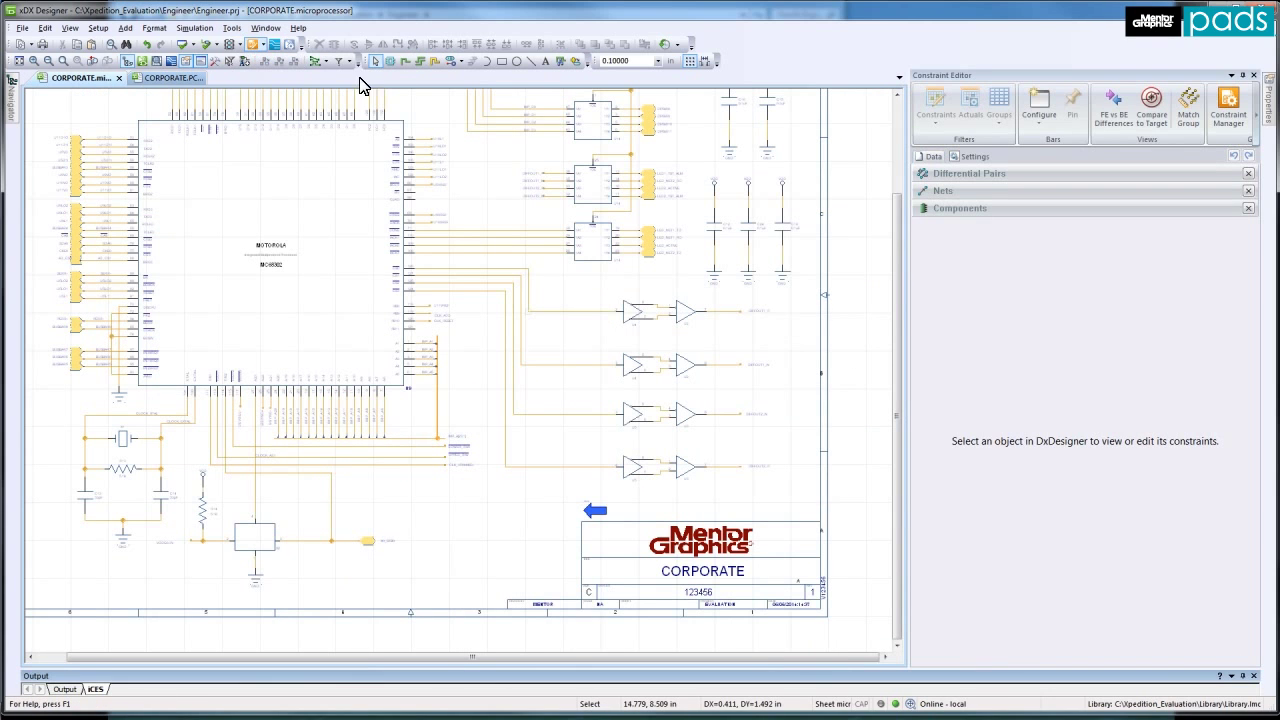
{"action": "left_click", "coordinate": [558, 304]}
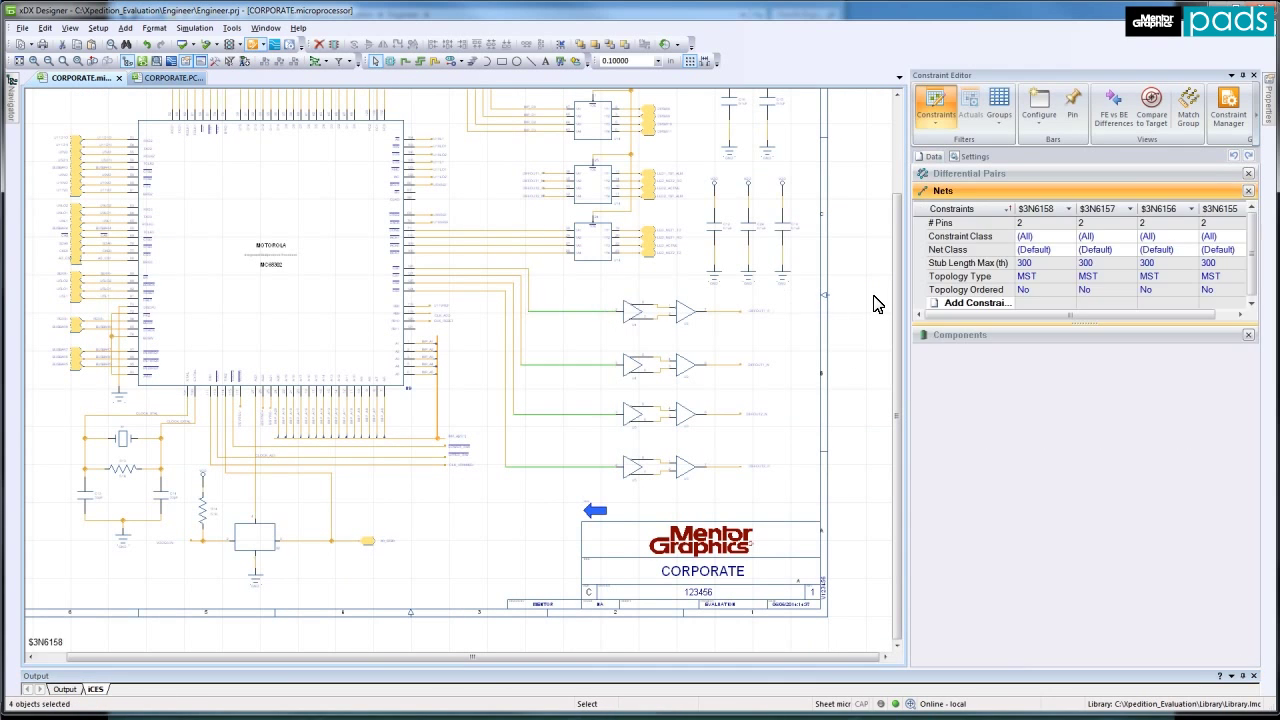
{"action": "left_click", "coordinate": [1008, 312]}
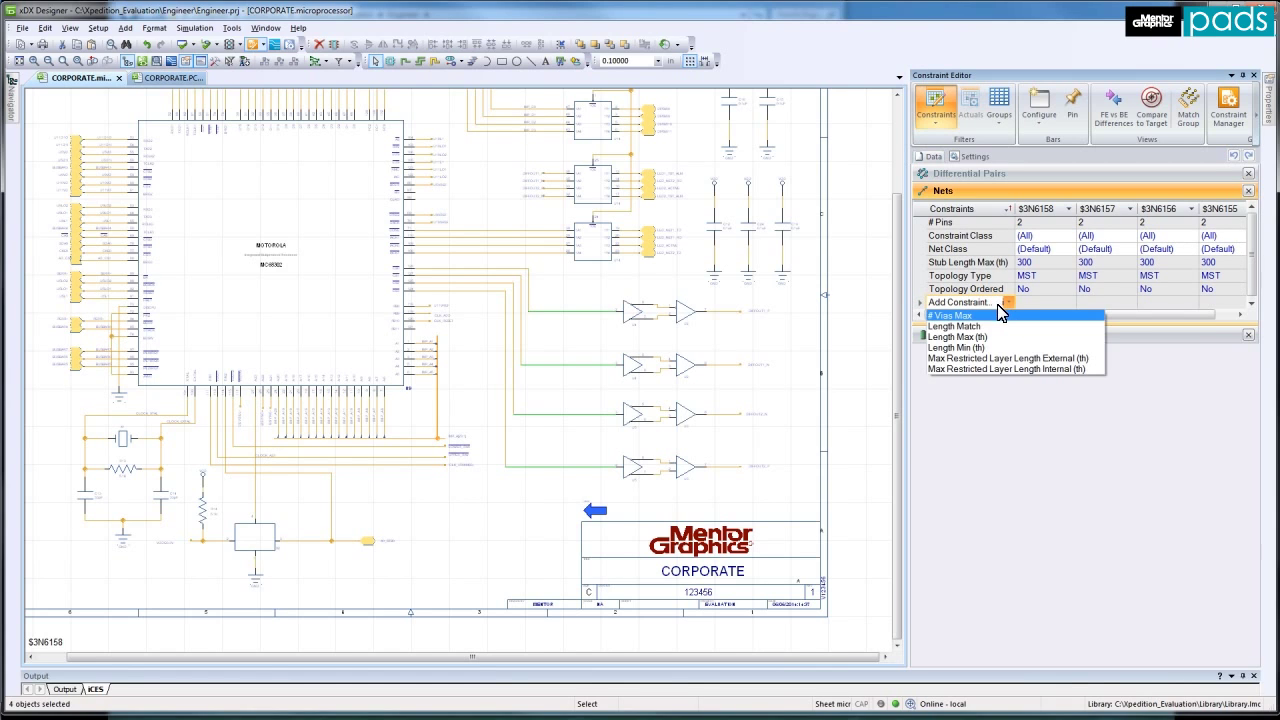
{"action": "left_click", "coordinate": [992, 316]}
{"action": "type", "text": "4"}
{"action": "right_click", "coordinate": [1045, 240]}
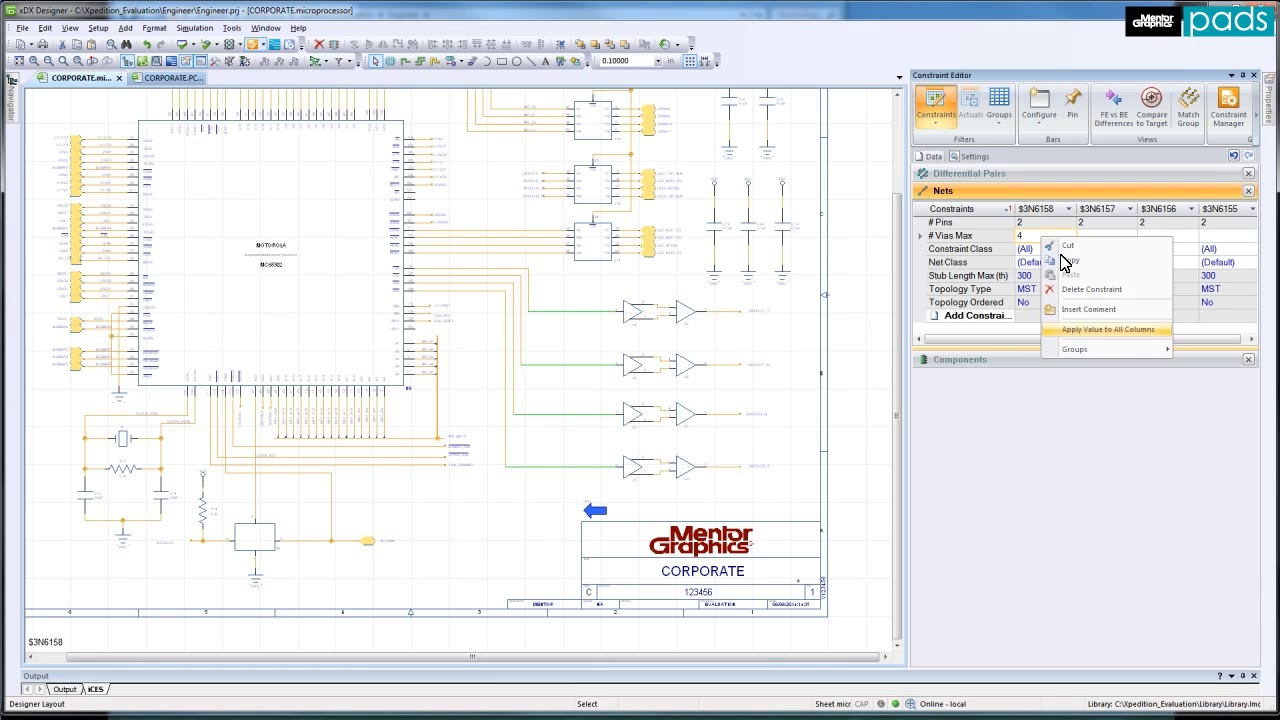
{"action": "left_click", "coordinate": [1076, 336]}
Step: Assign net class DP_100_OHM to all four nets and close the Constraint Editor
{"action": "left_click", "coordinate": [1071, 263]}
{"action": "left_click", "coordinate": [1071, 264]}
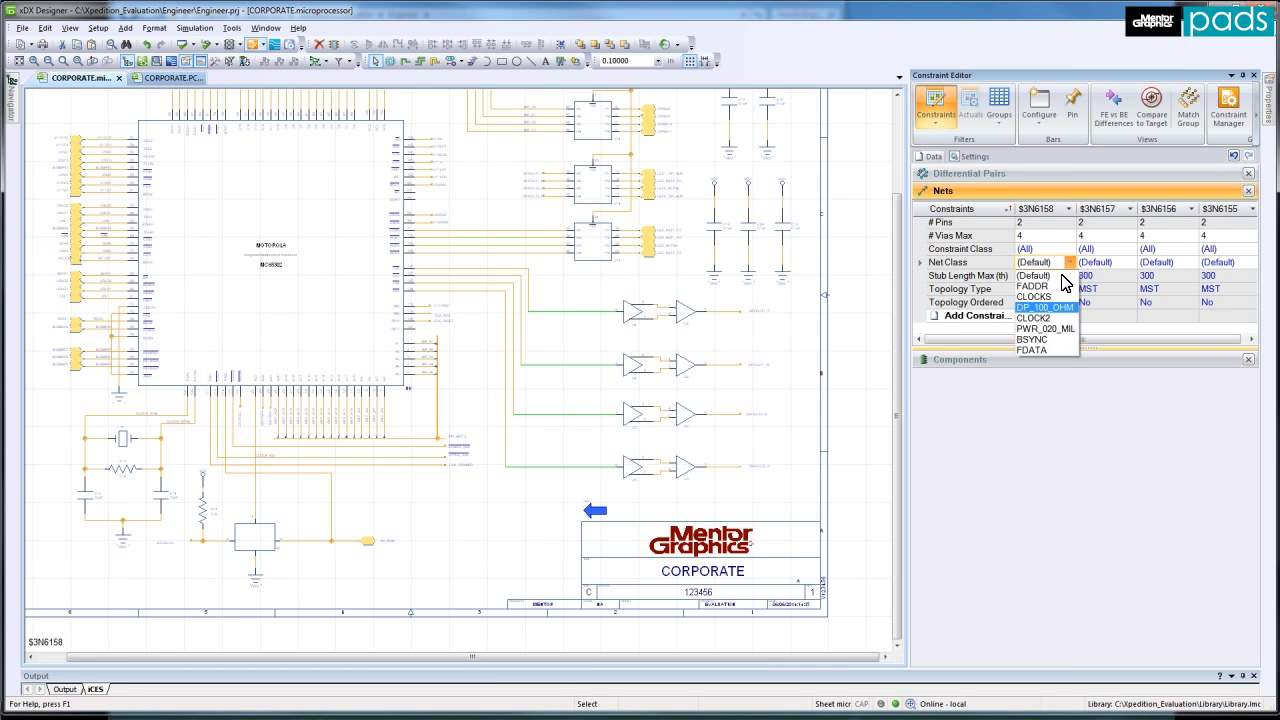
{"action": "left_click", "coordinate": [1063, 310]}
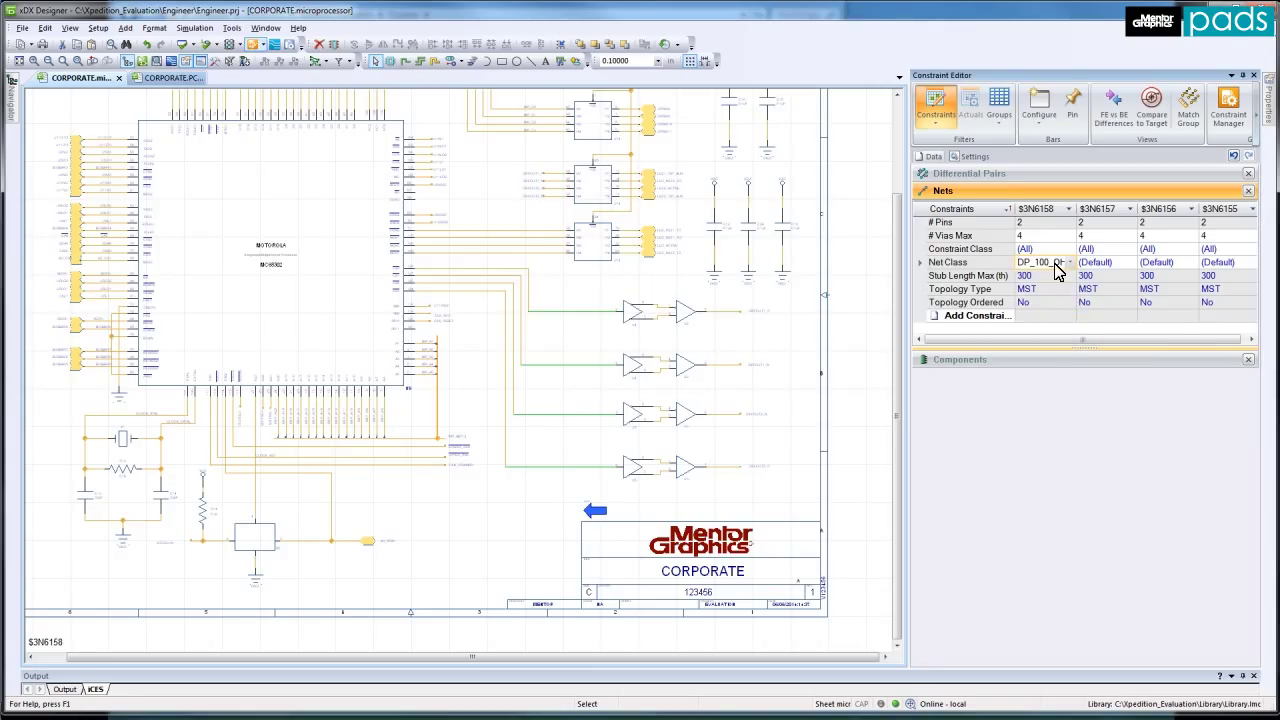
{"action": "right_click", "coordinate": [1056, 264]}
{"action": "left_click", "coordinate": [1088, 362]}
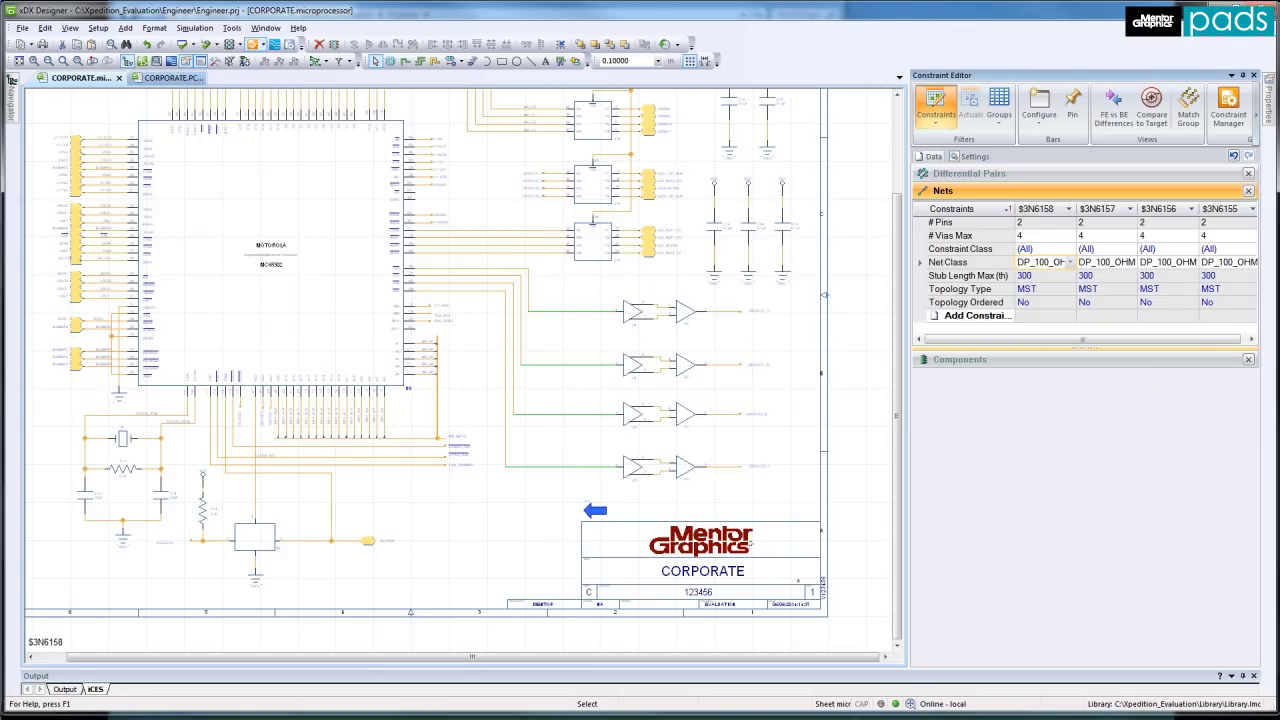
{"action": "left_click", "coordinate": [1255, 75]}
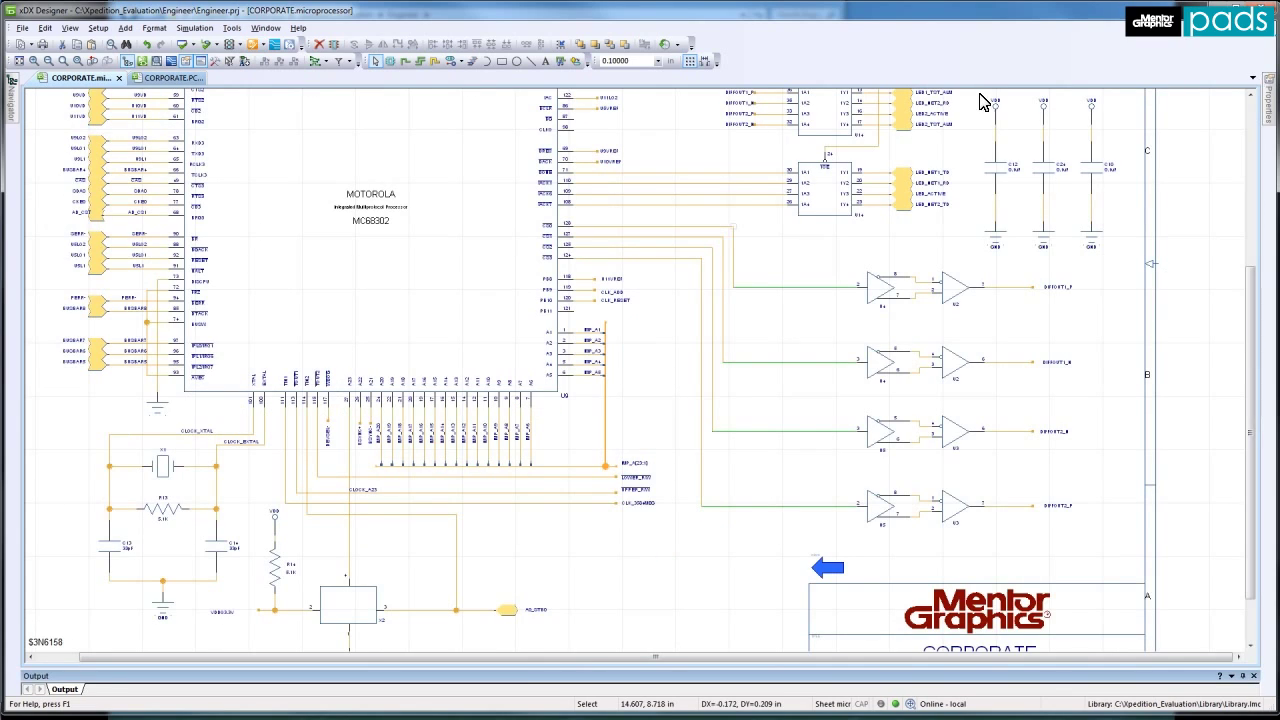
Step: Open Constraint Manager and create a new constraint class named DIFF_PAIR
{"action": "left_click", "coordinate": [263, 46]}
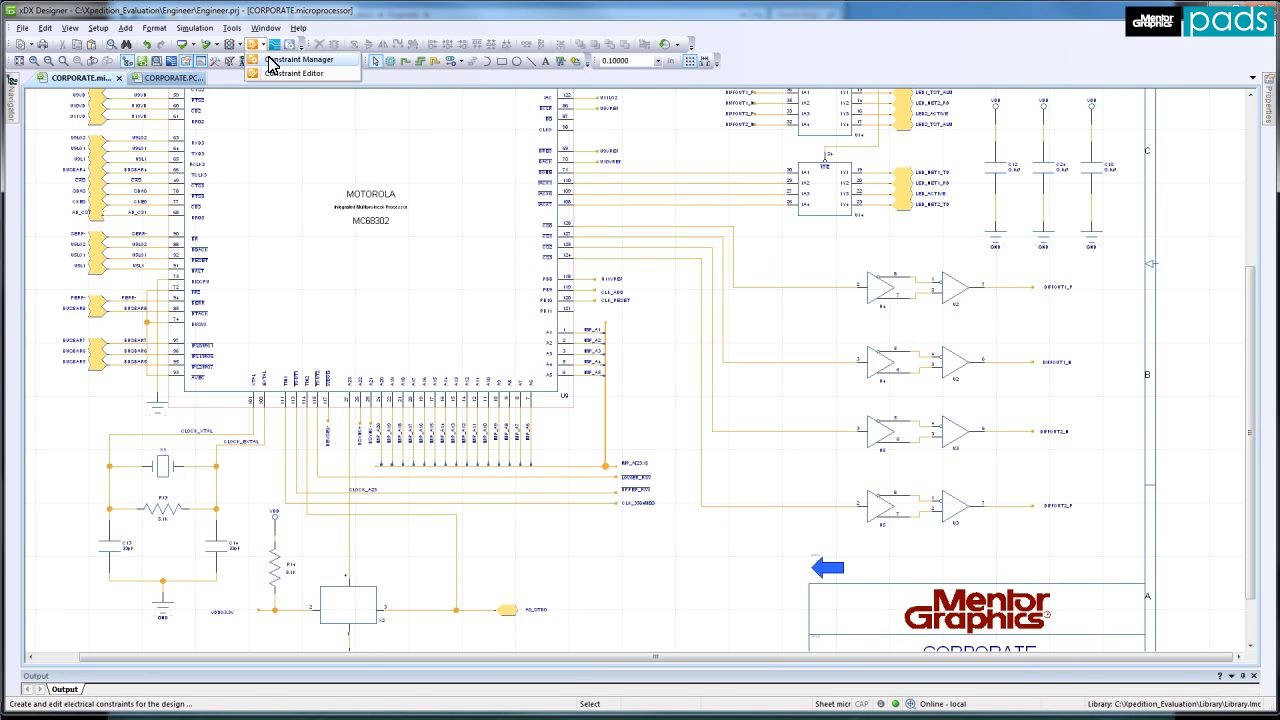
{"action": "left_click", "coordinate": [272, 60]}
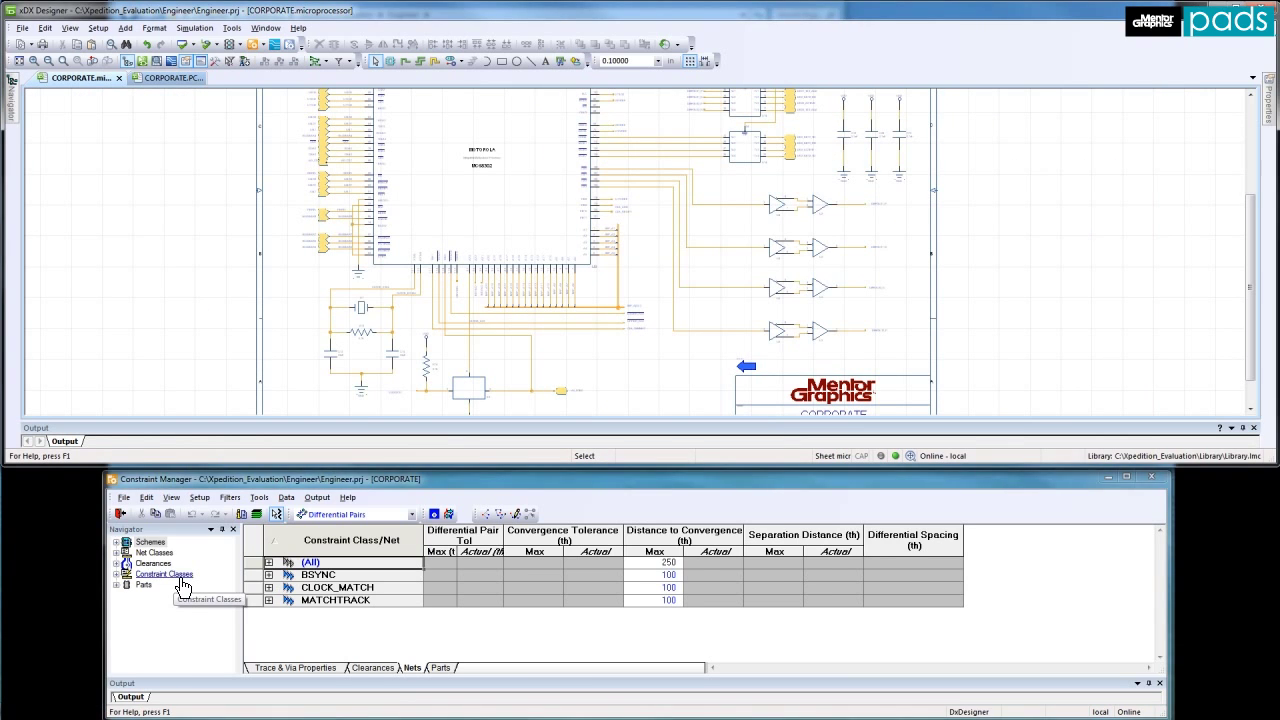
{"action": "left_click", "coordinate": [165, 574]}
{"action": "right_click", "coordinate": [176, 583]}
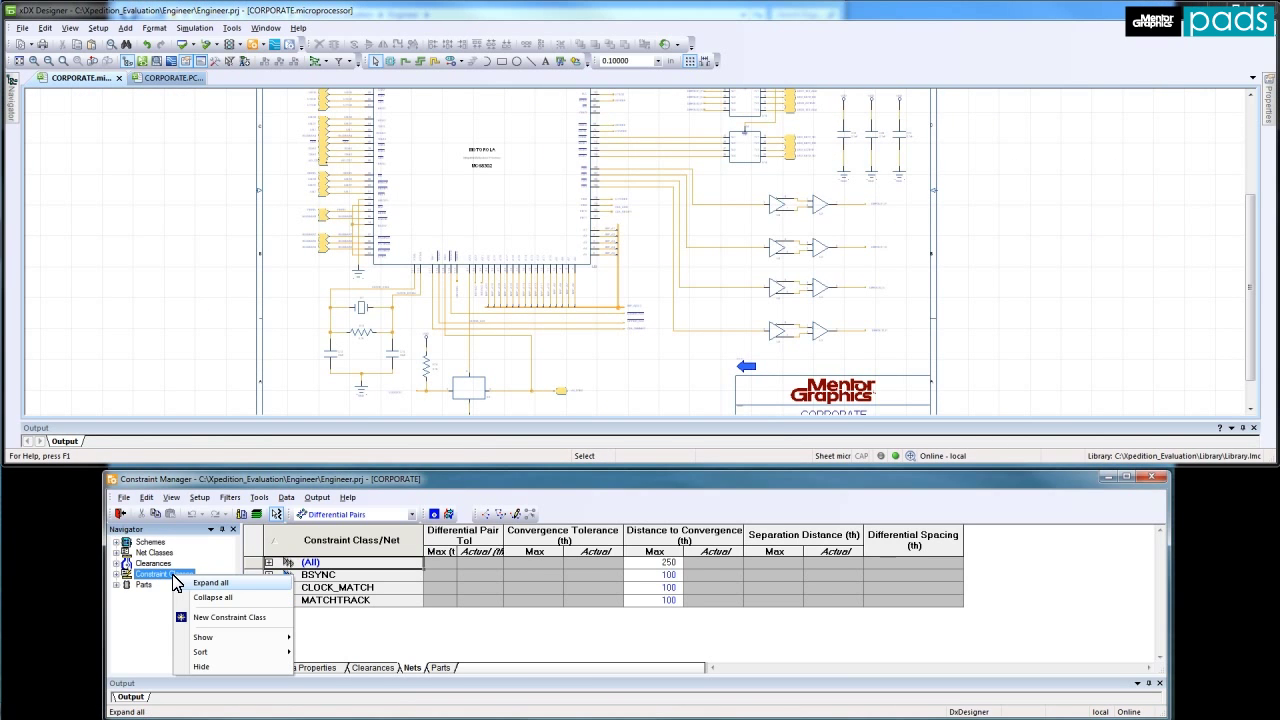
{"action": "left_click", "coordinate": [195, 617]}
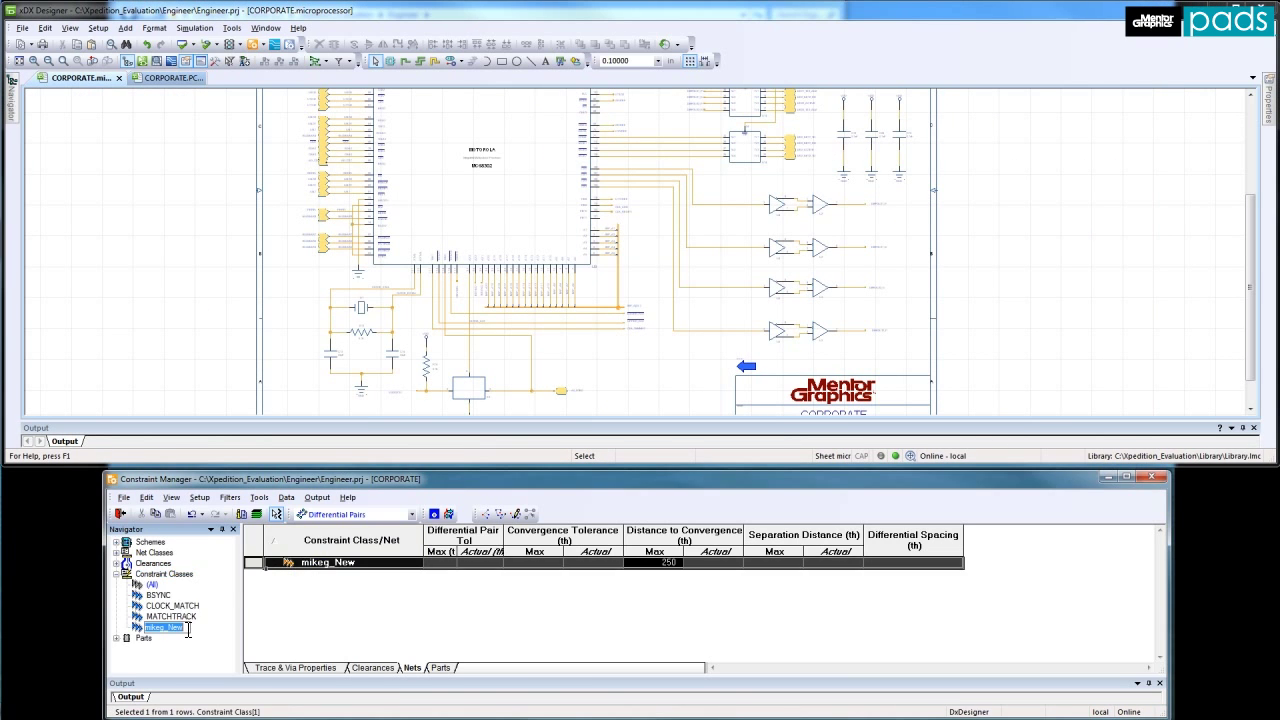
{"action": "type", "text": "DIFF_PAIR"}
{"action": "key", "text": "Return"}
Step: Select differential nets DP2_N and DP2_P and start assigning nets to DIFF_PAIR
{"action": "left_click", "coordinate": [720, 206]}
{"action": "left_click", "coordinate": [551, 247]}
{"action": "left_click", "coordinate": [557, 289]}
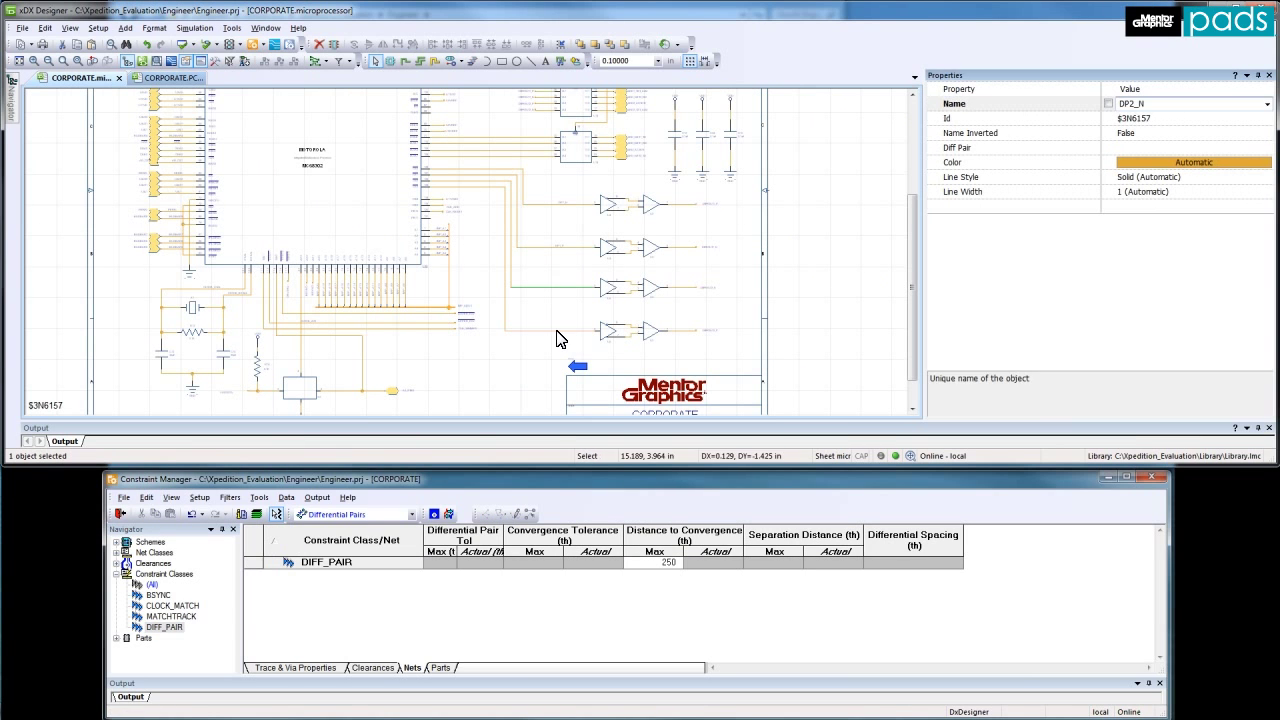
{"action": "left_click", "coordinate": [557, 331]}
{"action": "right_click", "coordinate": [167, 627]}
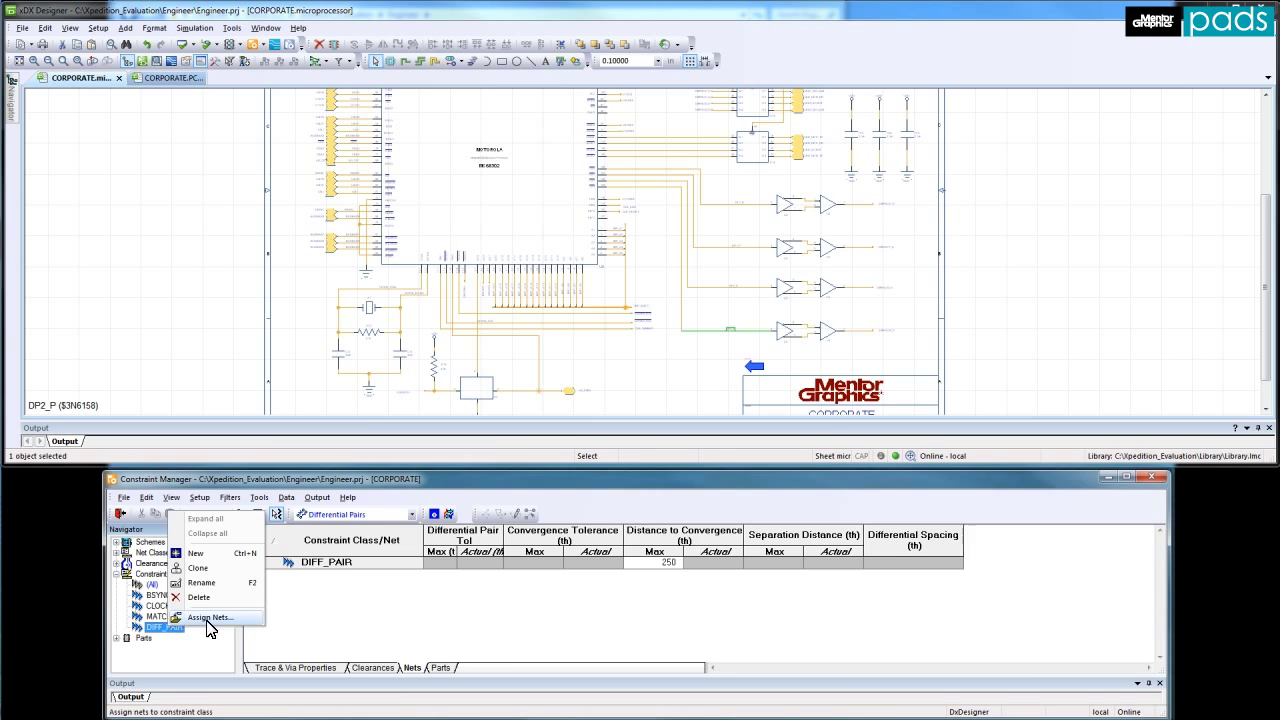
{"action": "left_click", "coordinate": [207, 617]}
Step: Assign nets DP1_N, DP1_P, DP2_N and DP2_P to the DIFF_PAIR class
{"action": "scroll", "coordinate": [608, 277], "scroll_direction": "down", "scroll_amount": 5}
{"action": "left_click", "coordinate": [420, 327]}
{"action": "left_click", "coordinate": [410, 367], "text": "shift"}
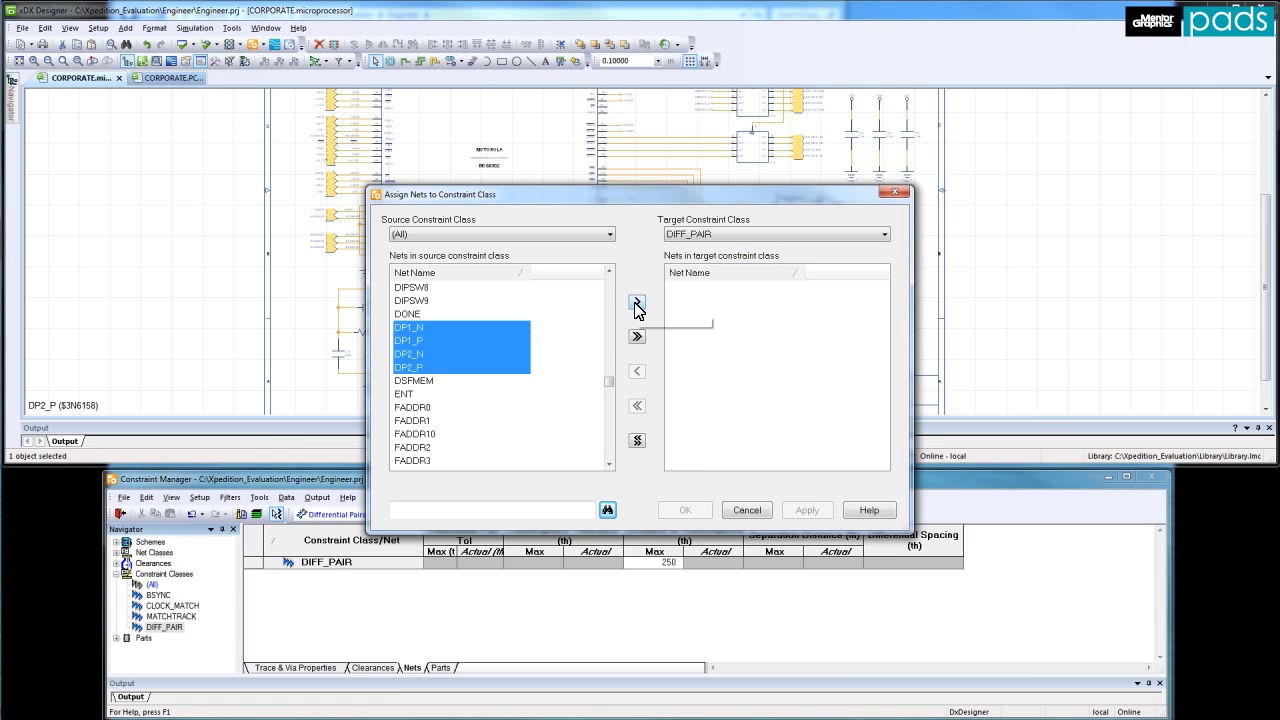
{"action": "left_click", "coordinate": [637, 303]}
{"action": "left_click", "coordinate": [685, 510]}
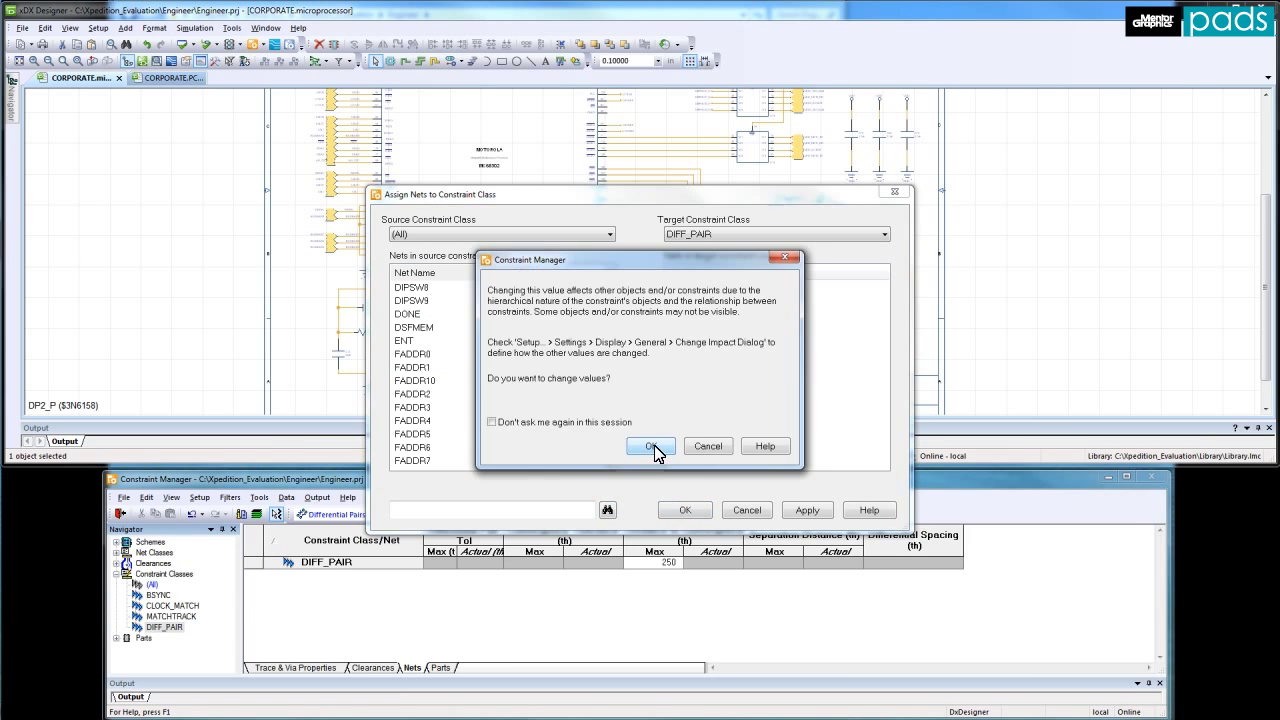
{"action": "left_click", "coordinate": [655, 446]}
{"action": "left_click", "coordinate": [176, 620]}
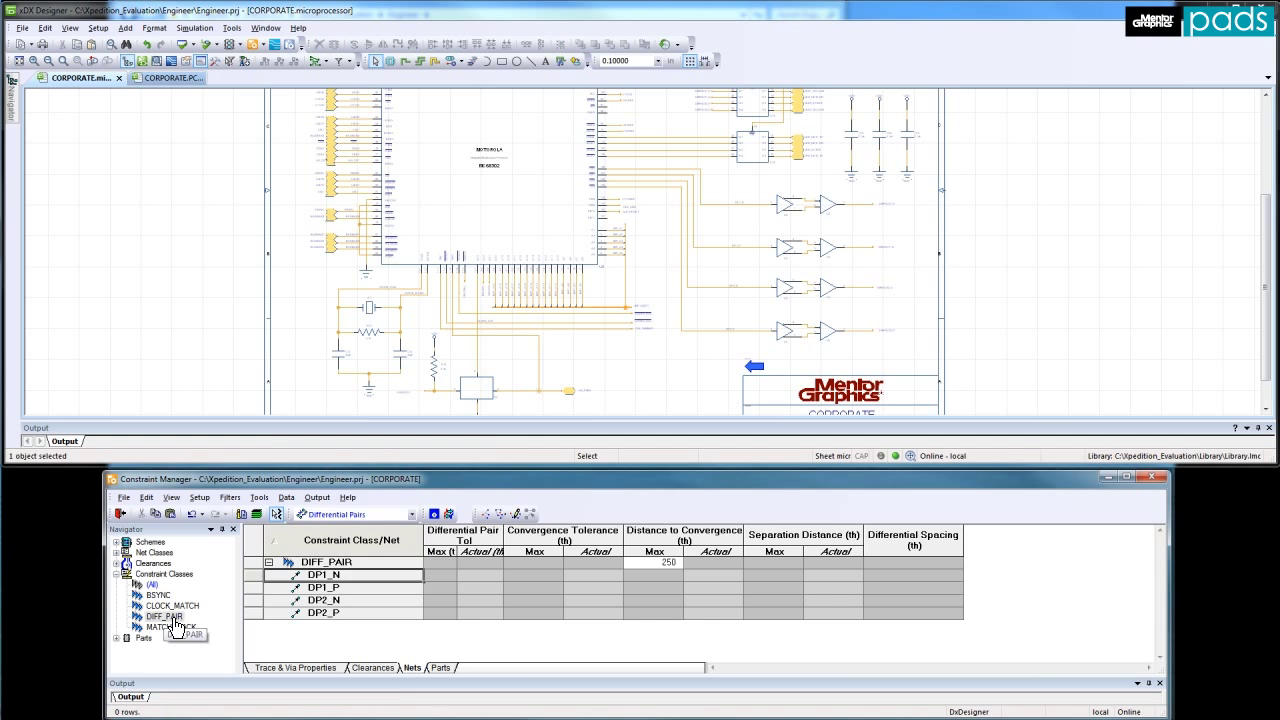
Step: Auto-assign differential pairs DP1 and DP2 using the *_N and *_P name patterns
{"action": "left_click", "coordinate": [146, 497]}
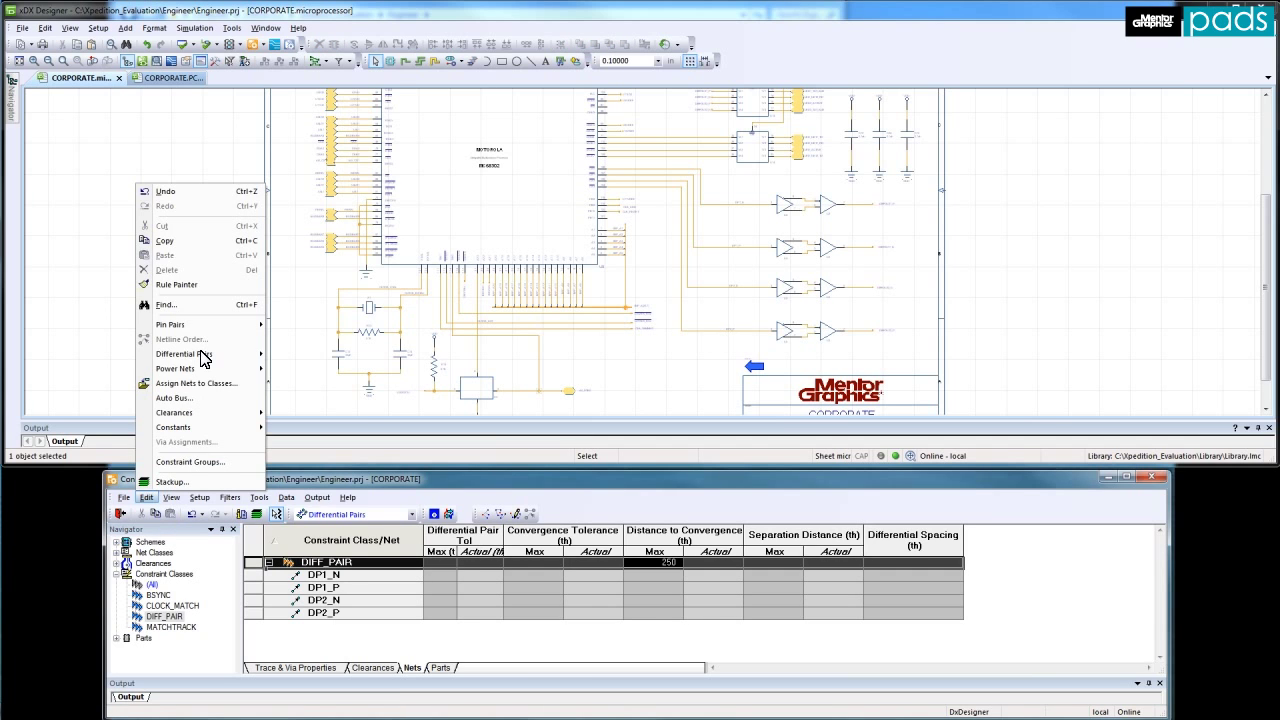
{"action": "mouse_move", "coordinate": [202, 358]}
{"action": "left_click", "coordinate": [327, 372]}
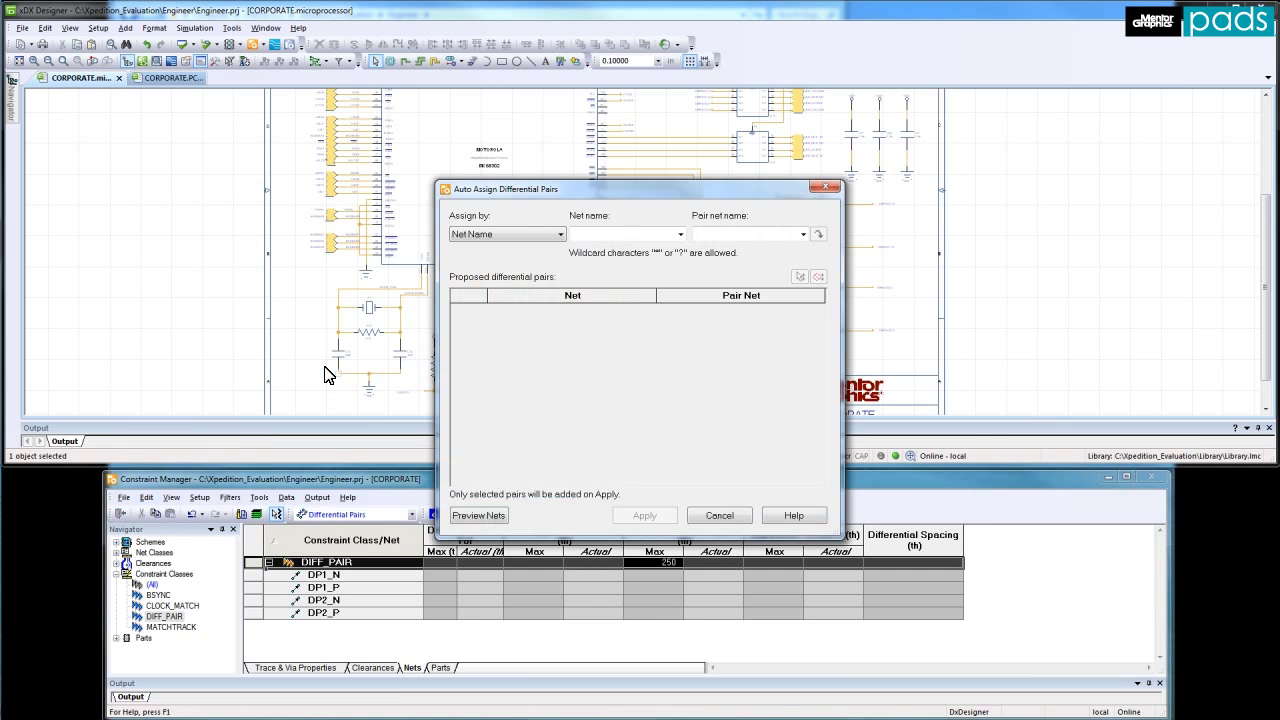
{"action": "type", "text": "*_N"}
{"action": "left_click", "coordinate": [734, 238]}
{"action": "type", "text": "*_P"}
{"action": "left_click", "coordinate": [818, 236]}
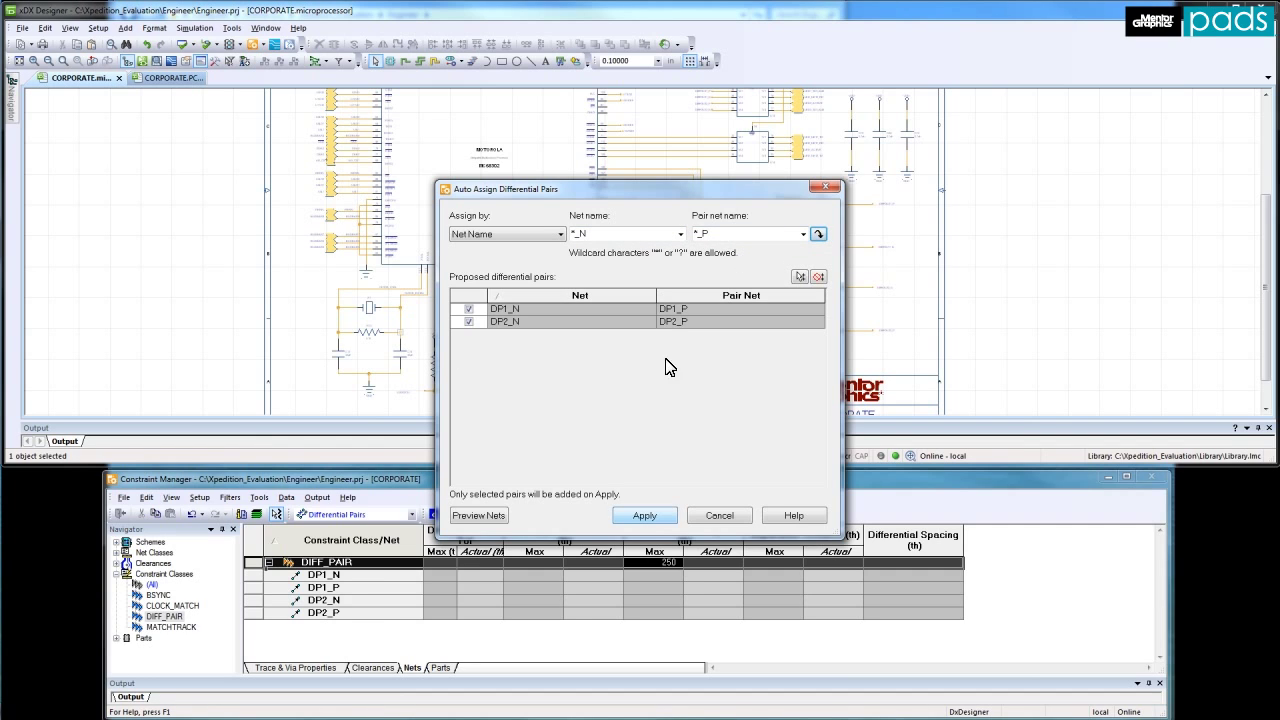
{"action": "left_click", "coordinate": [645, 517]}
{"action": "left_click", "coordinate": [720, 515]}
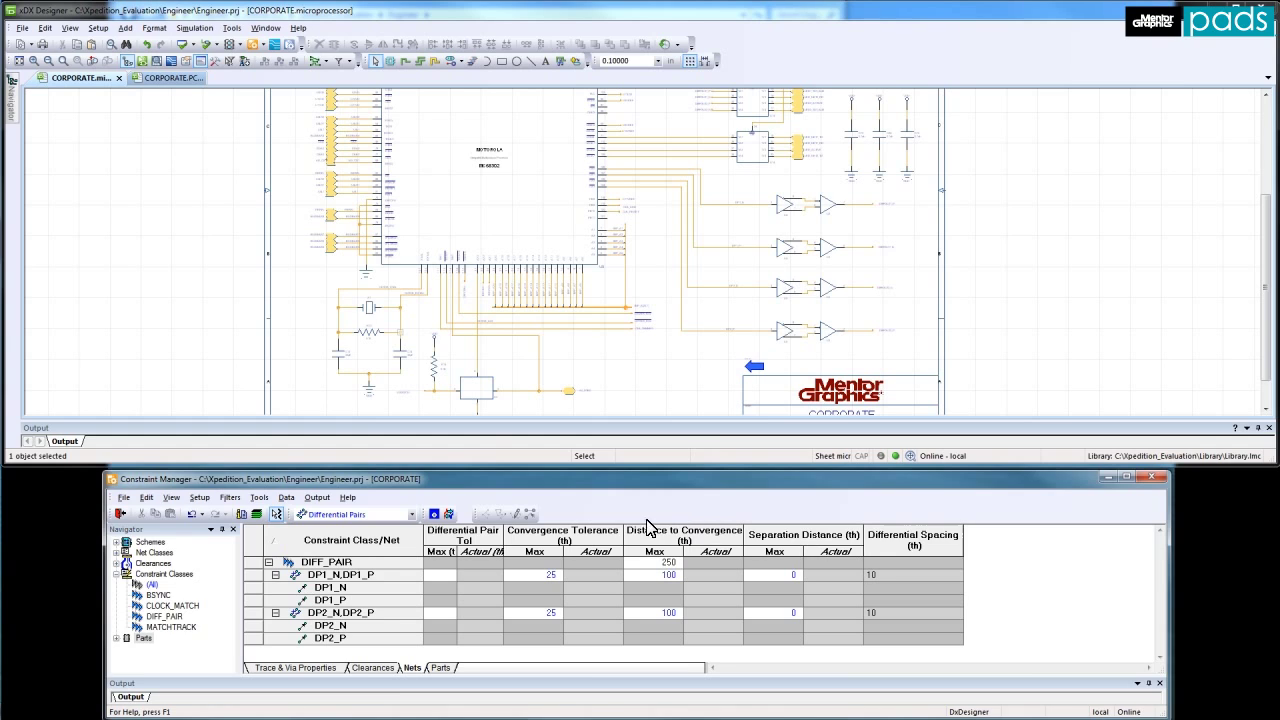
Step: Set convergence tolerance 100, distance to convergence 250 and separation 7 on DP1, copying down to DP2
{"action": "left_click", "coordinate": [556, 576]}
{"action": "type", "text": "100"}
{"action": "key", "text": "Return"}
{"action": "left_click", "coordinate": [561, 574]}
{"action": "left_click_drag", "start_coordinate": [563, 571], "coordinate": [570, 610]}
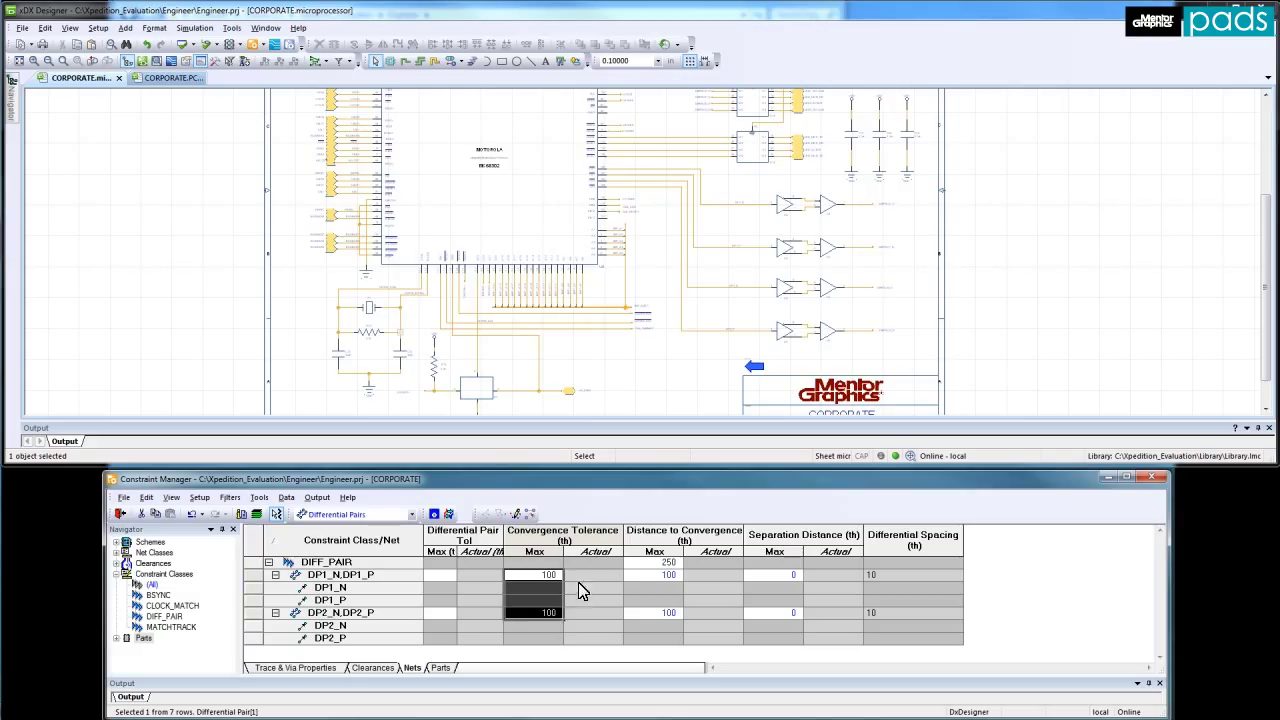
{"action": "left_click", "coordinate": [680, 577]}
{"action": "left_click_drag", "start_coordinate": [684, 578], "coordinate": [686, 612]}
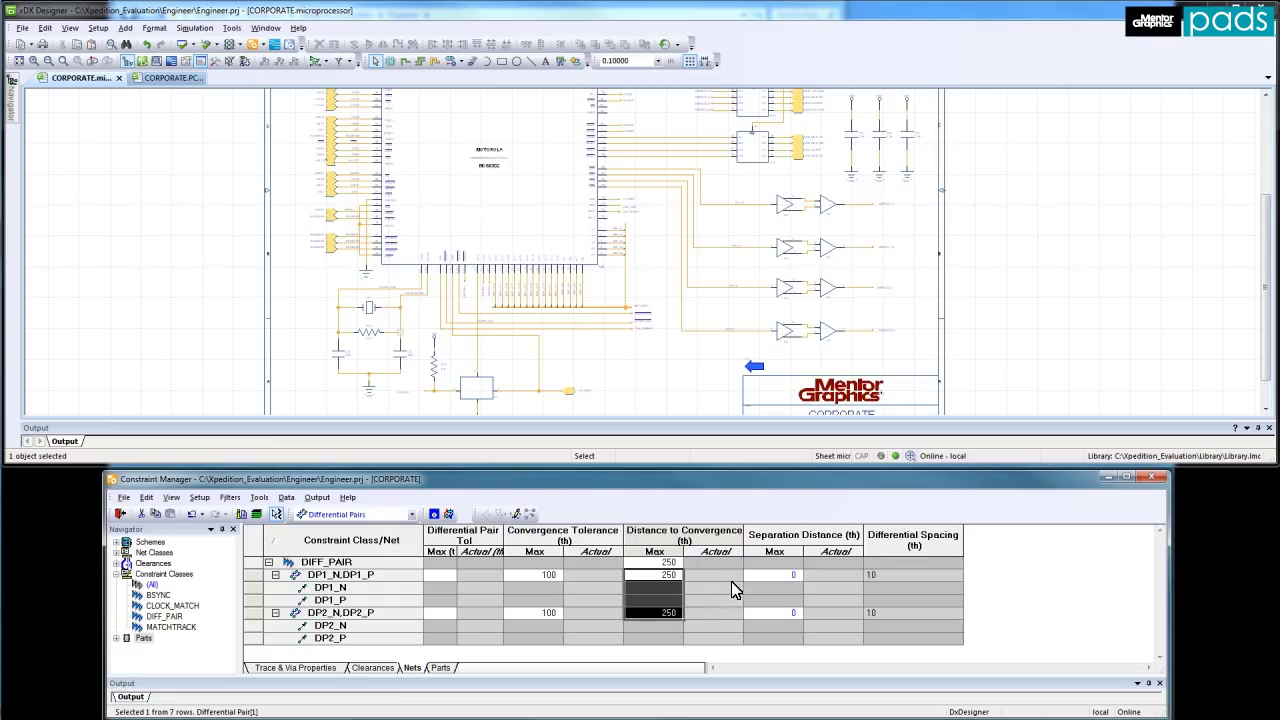
{"action": "left_click", "coordinate": [797, 577]}
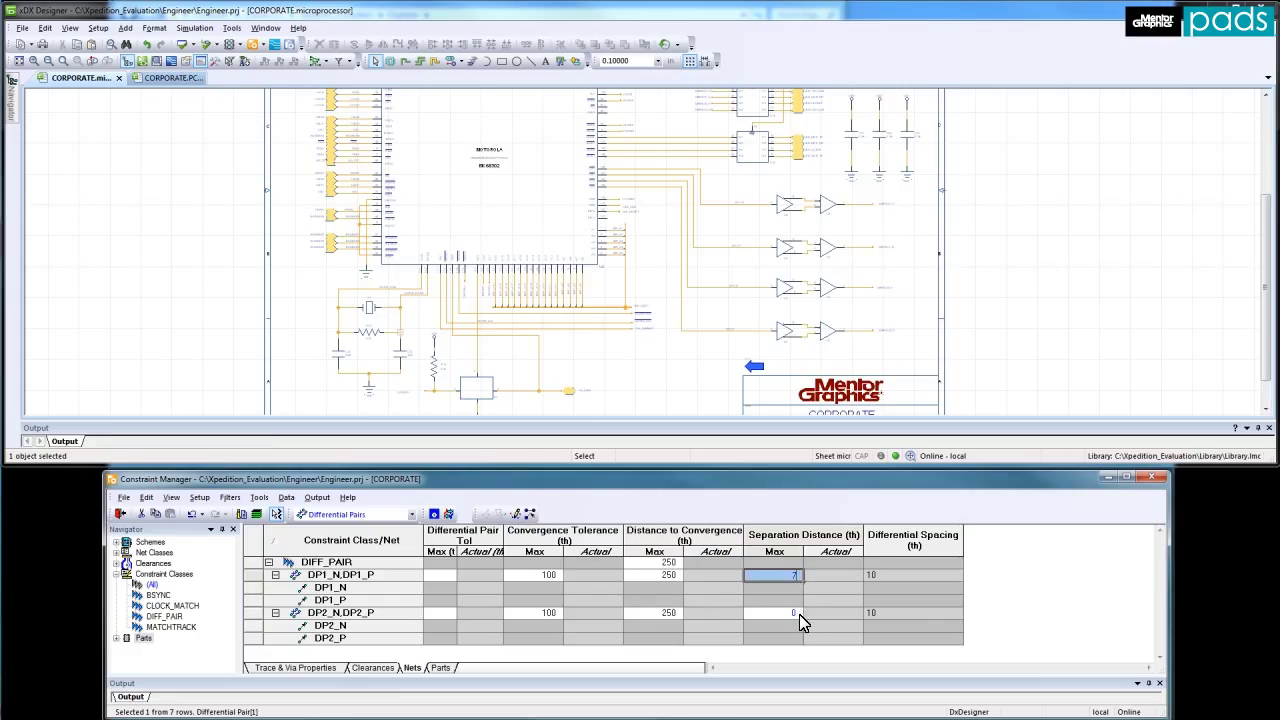
{"action": "left_click", "coordinate": [797, 614]}
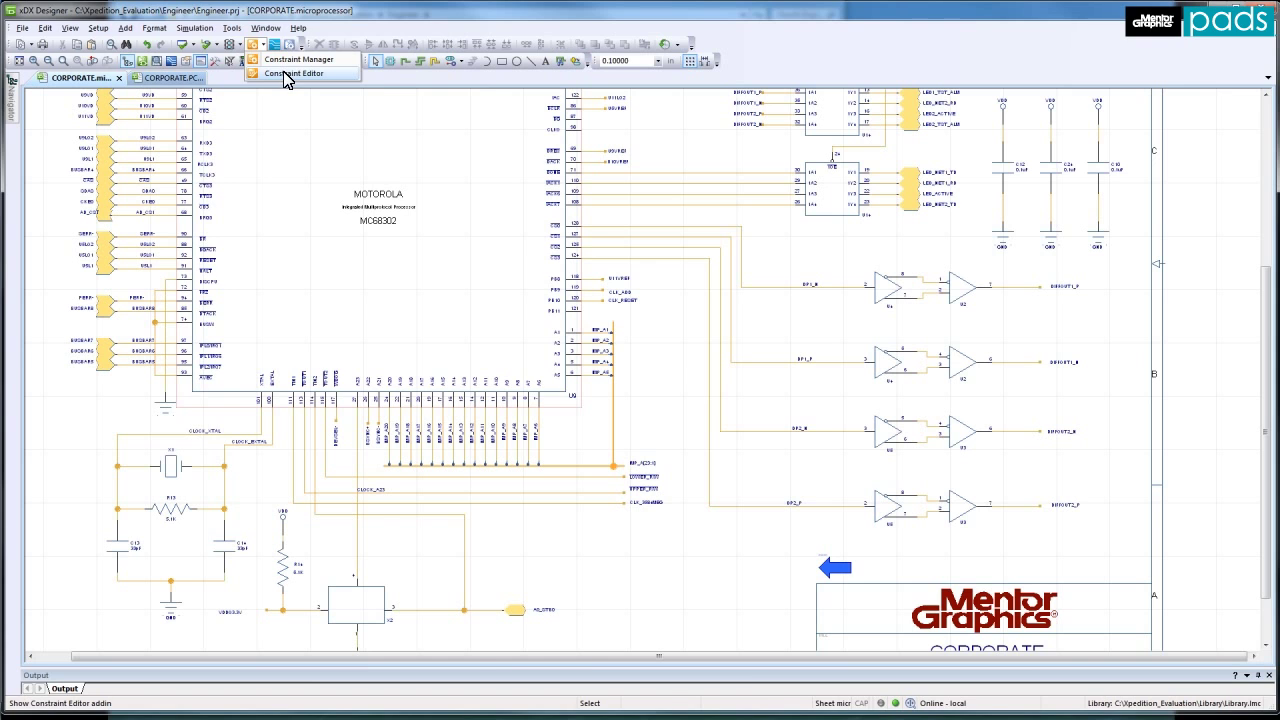
Step: Check the differential pair nets in the Constraint Editor panel, then close the panel
{"action": "left_click", "coordinate": [288, 74]}
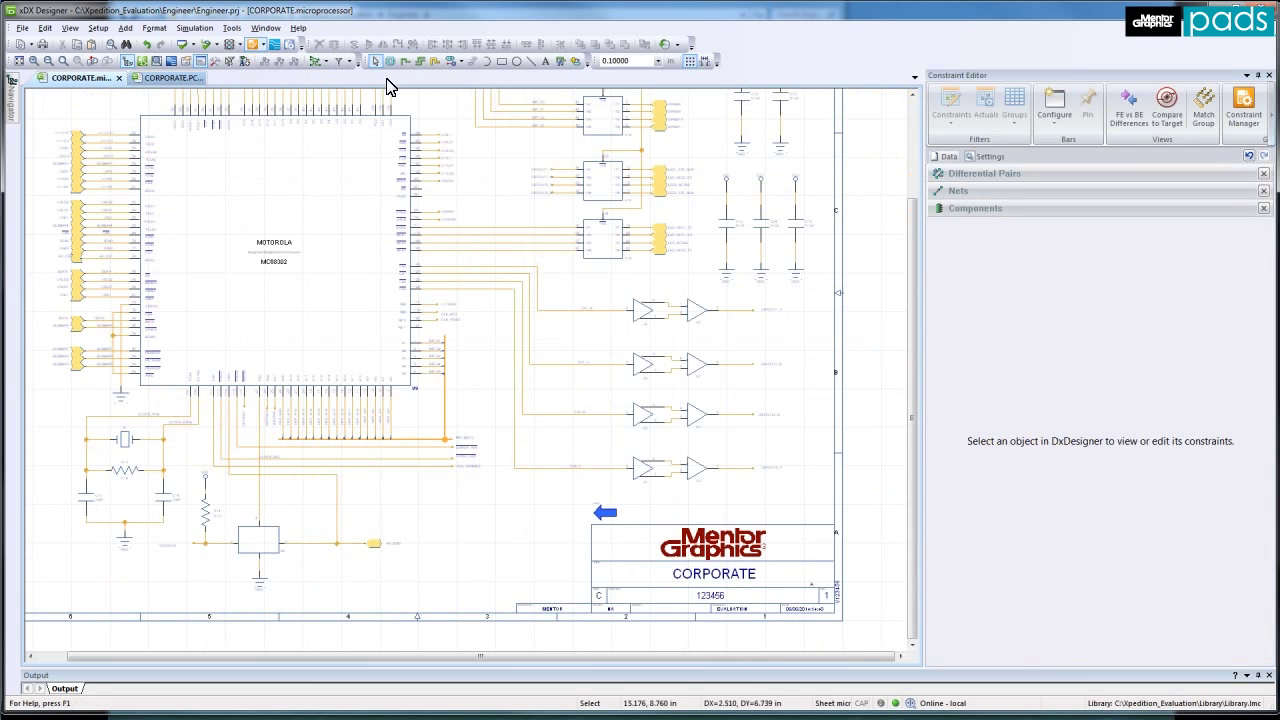
{"action": "left_click", "coordinate": [578, 290]}
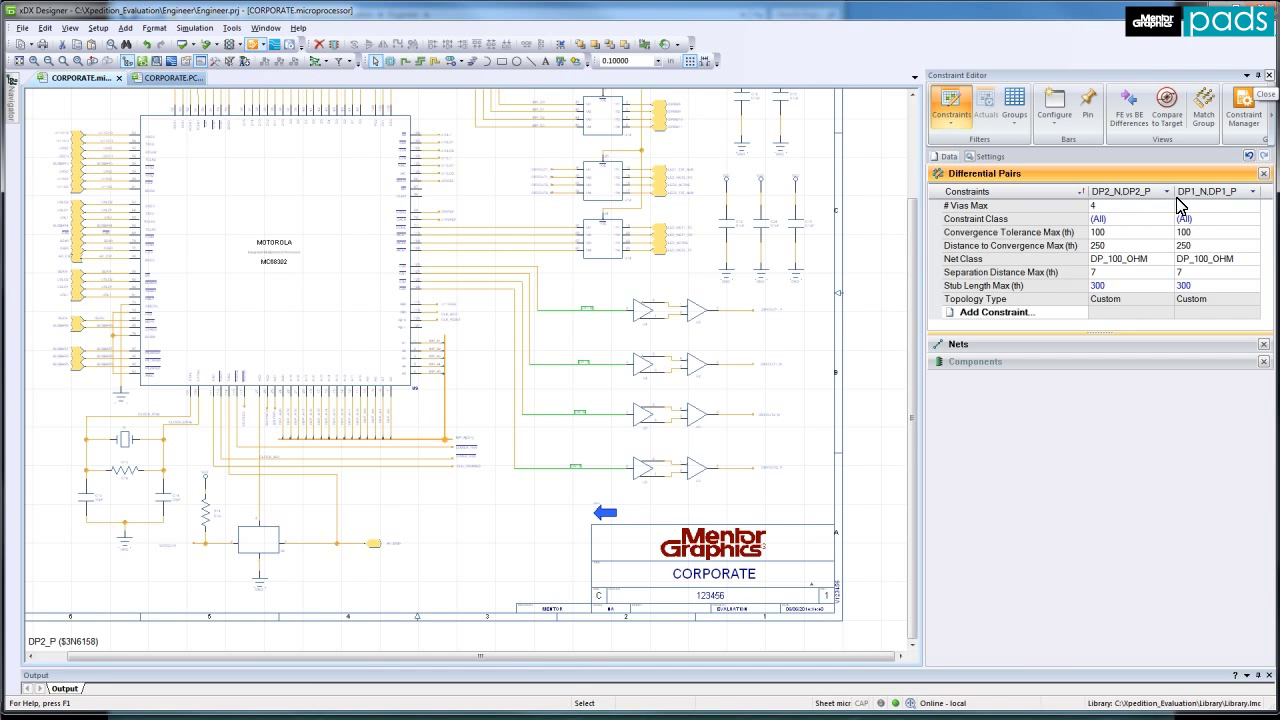
{"action": "left_click", "coordinate": [1268, 84]}
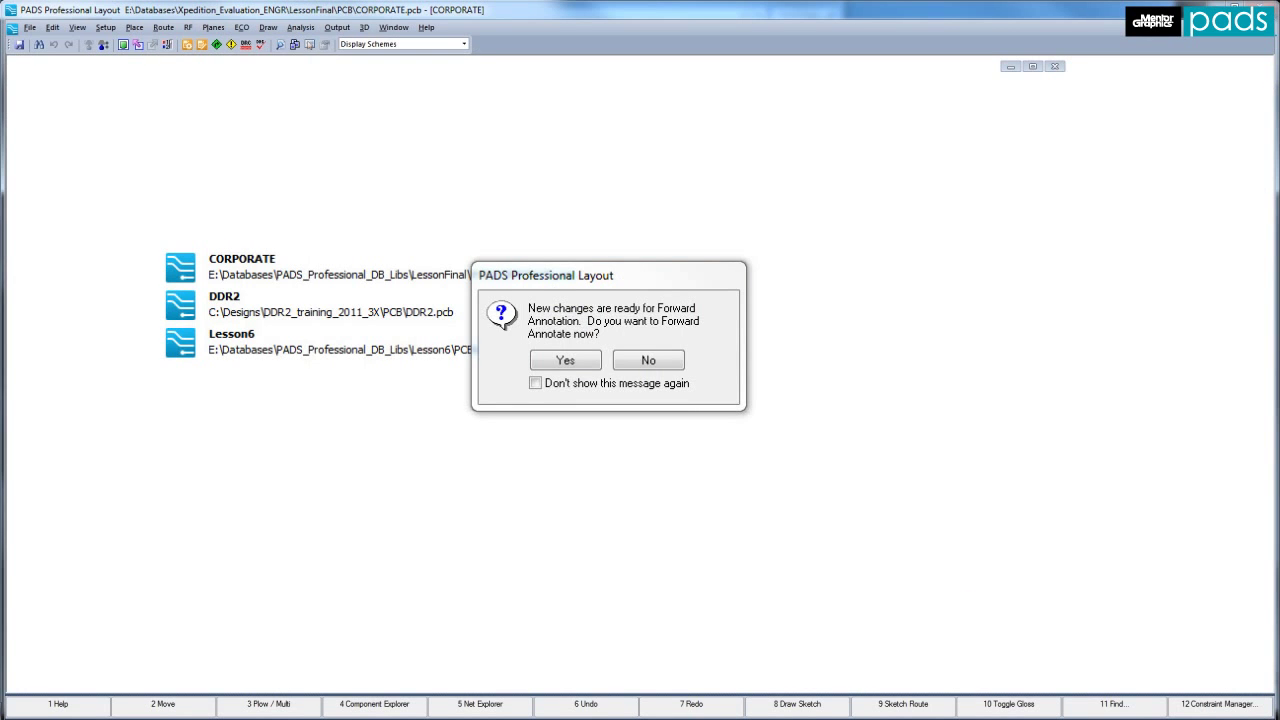
Step: Run forward then back annotation, acknowledging each message, and close Project Integration
{"action": "left_click", "coordinate": [566, 360]}
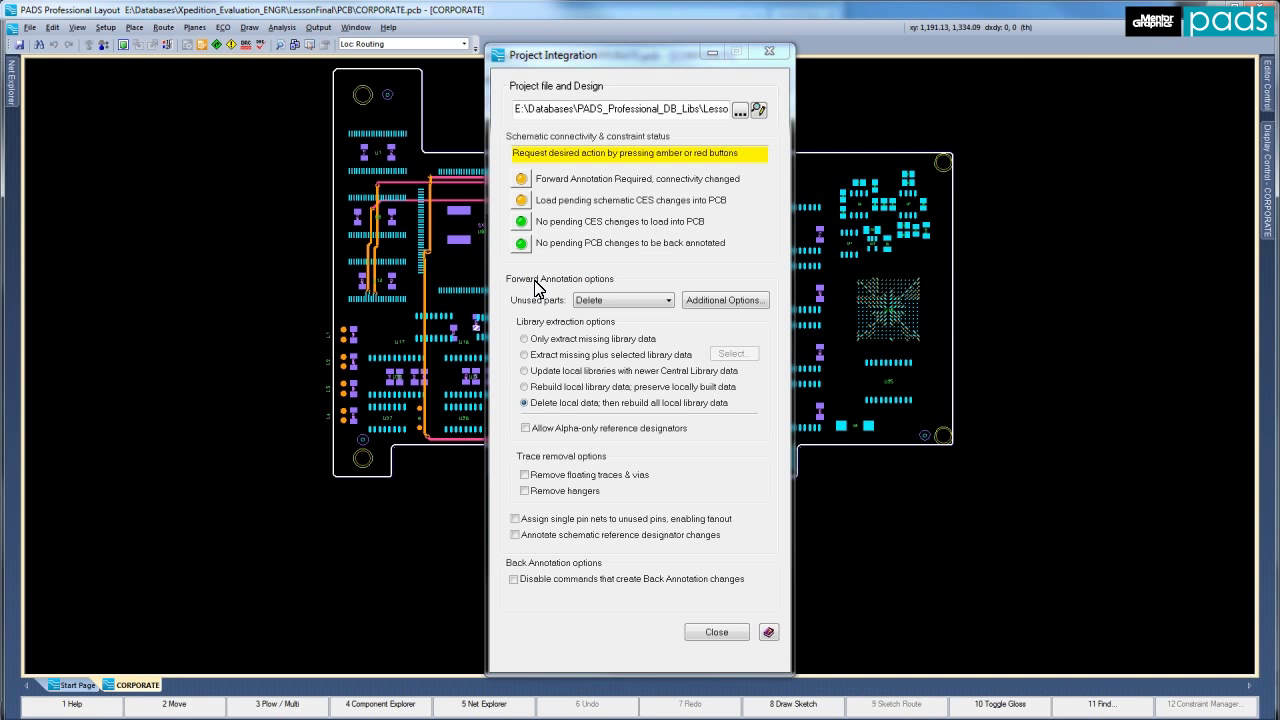
{"action": "left_click", "coordinate": [521, 180]}
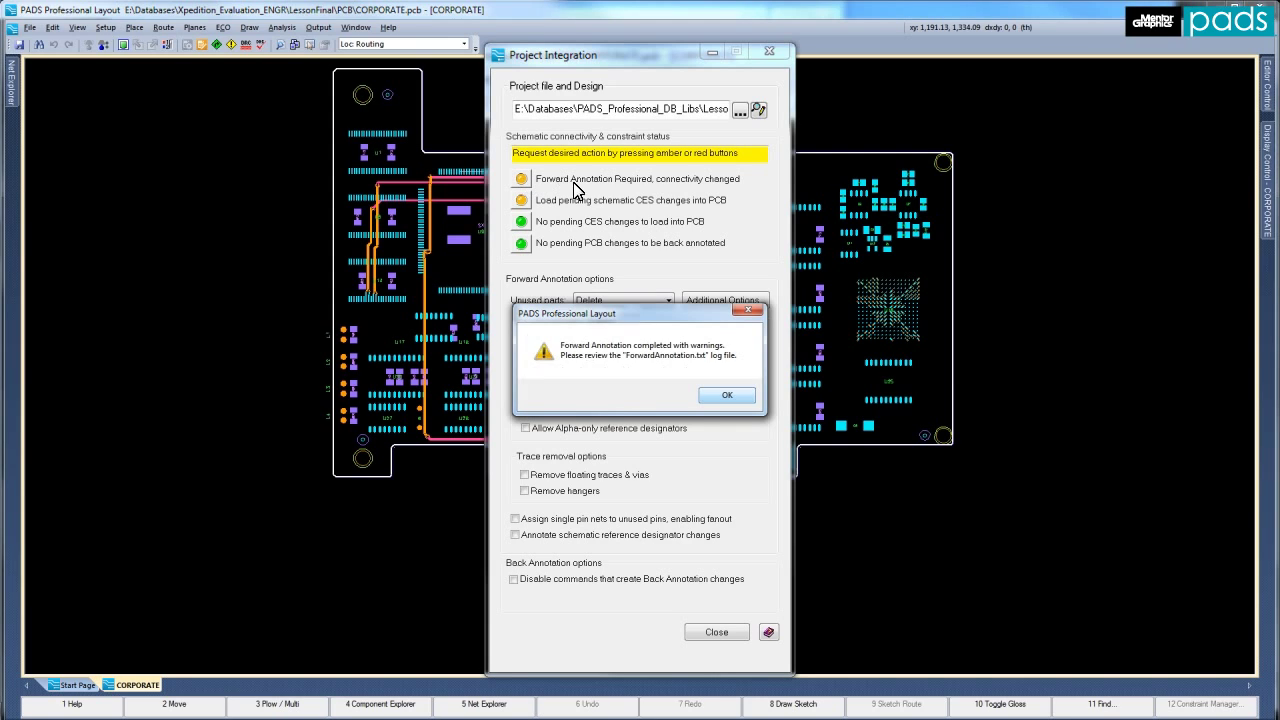
{"action": "left_click", "coordinate": [725, 397]}
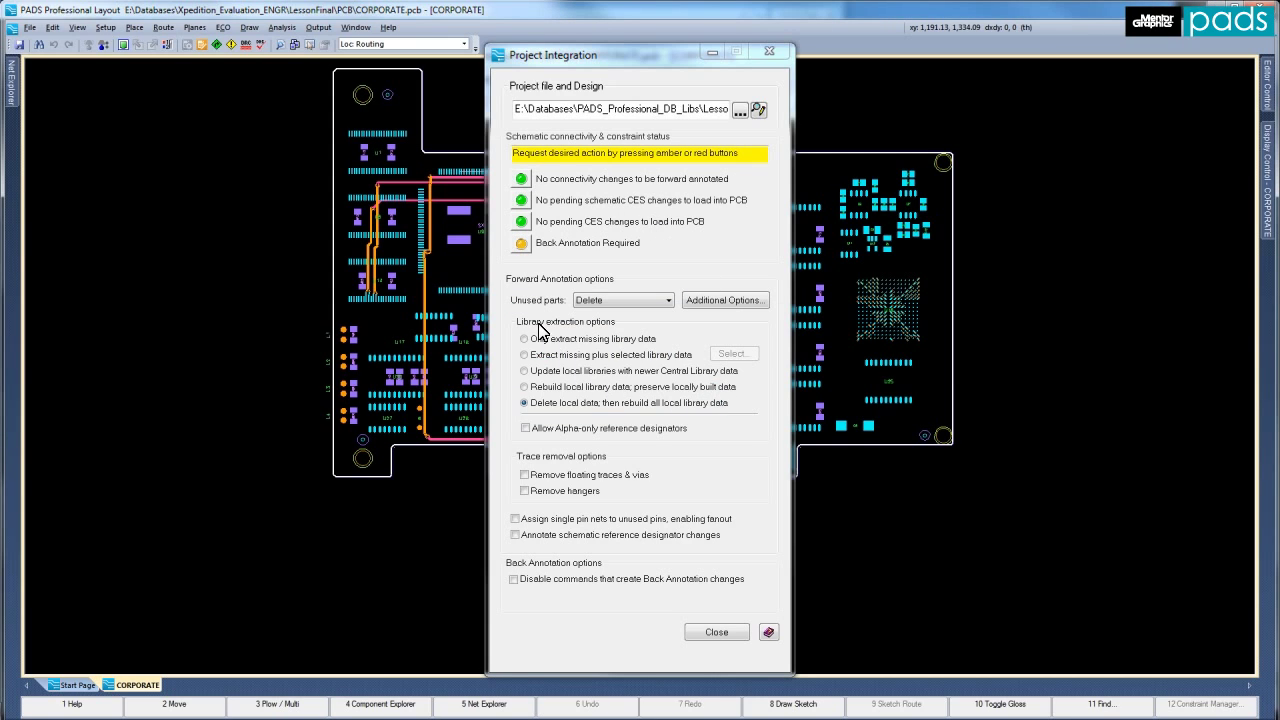
{"action": "left_click", "coordinate": [521, 244]}
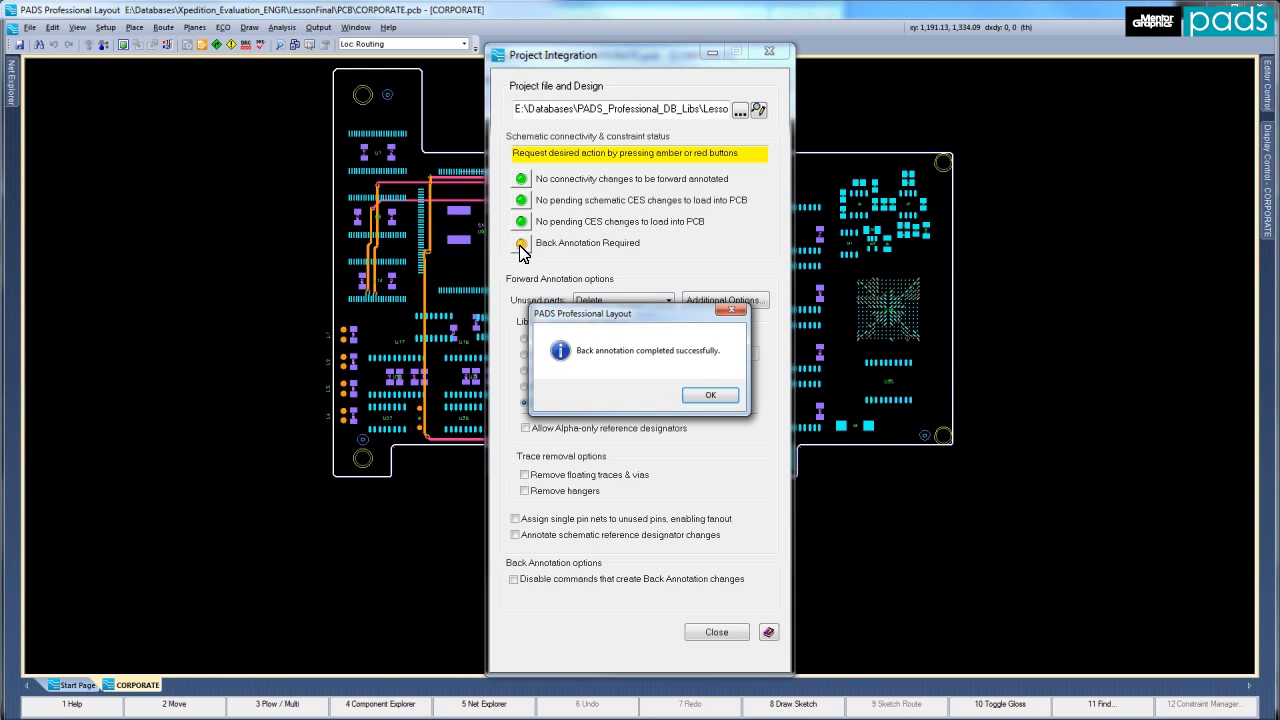
{"action": "left_click", "coordinate": [706, 398]}
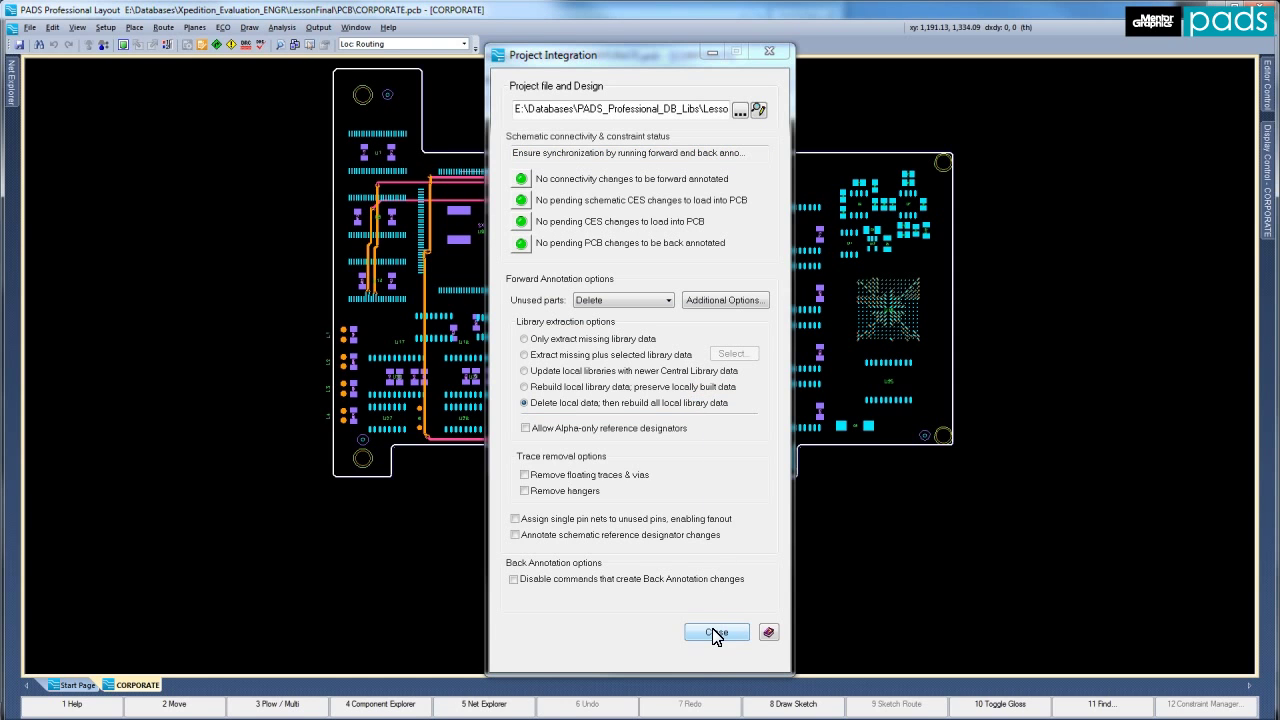
{"action": "left_click", "coordinate": [715, 633]}
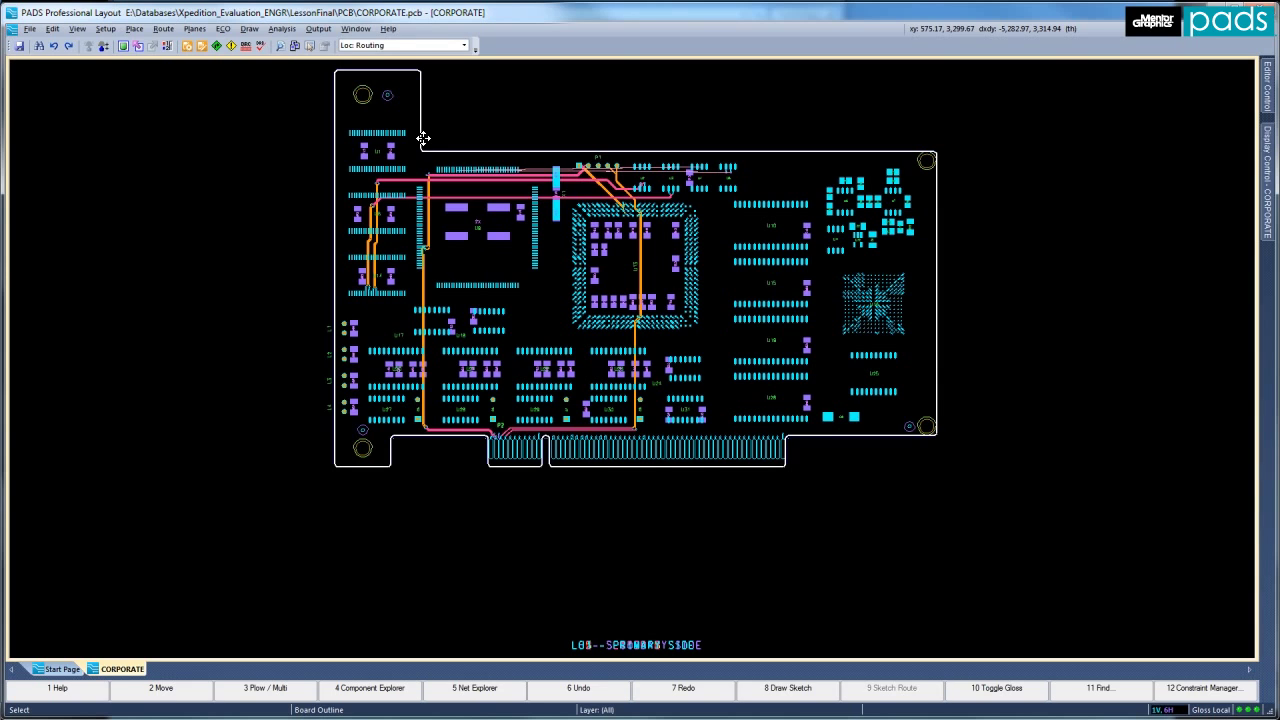
Step: Make SIGNAL_2 the active layer and plow-route the first pair from U9-125 to U5-3
{"action": "scroll", "coordinate": [423, 137], "scroll_direction": "up", "scroll_amount": 3}
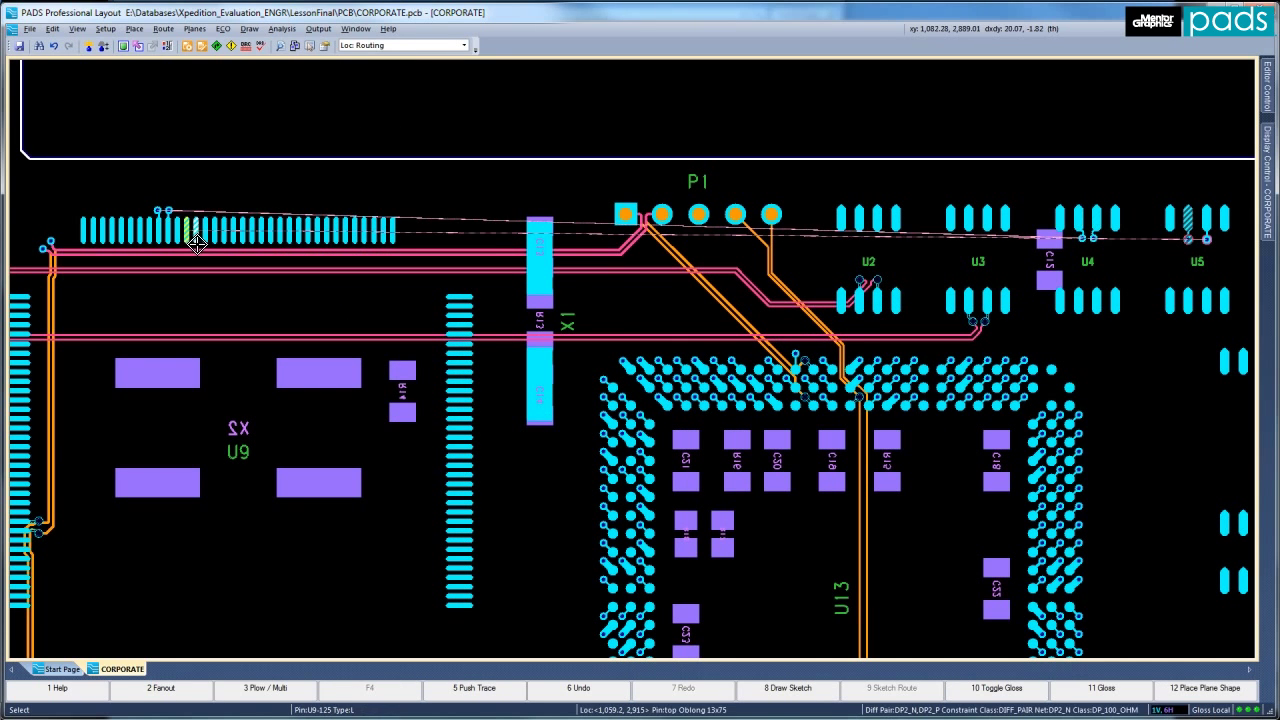
{"action": "left_click", "coordinate": [1268, 185]}
{"action": "left_click", "coordinate": [1198, 252]}
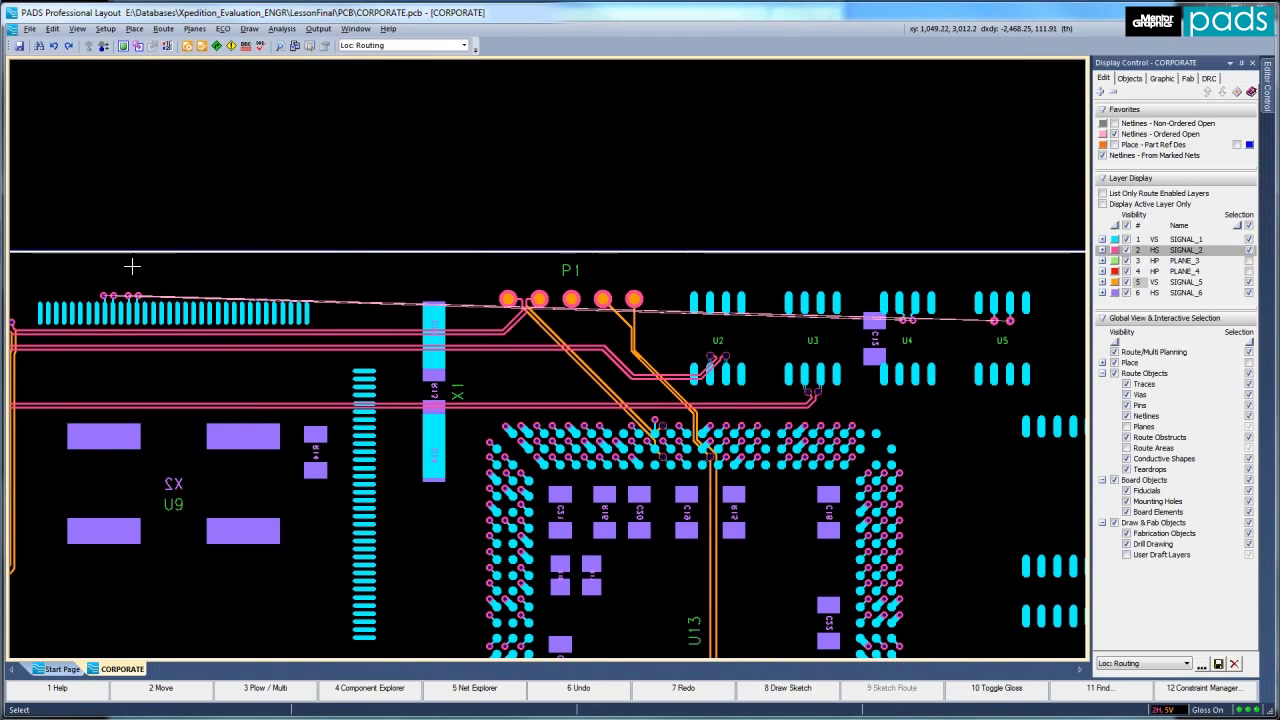
{"action": "left_click", "coordinate": [290, 688]}
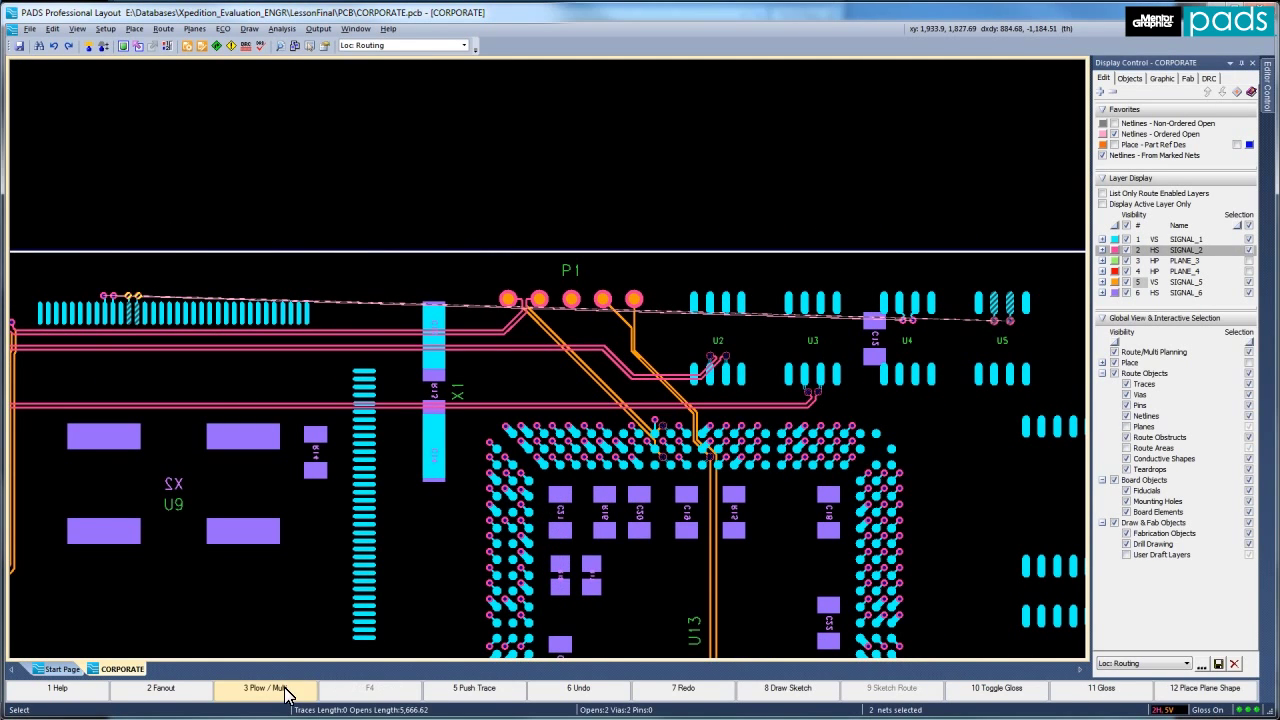
{"action": "left_click", "coordinate": [137, 280]}
{"action": "key", "text": "F5"}
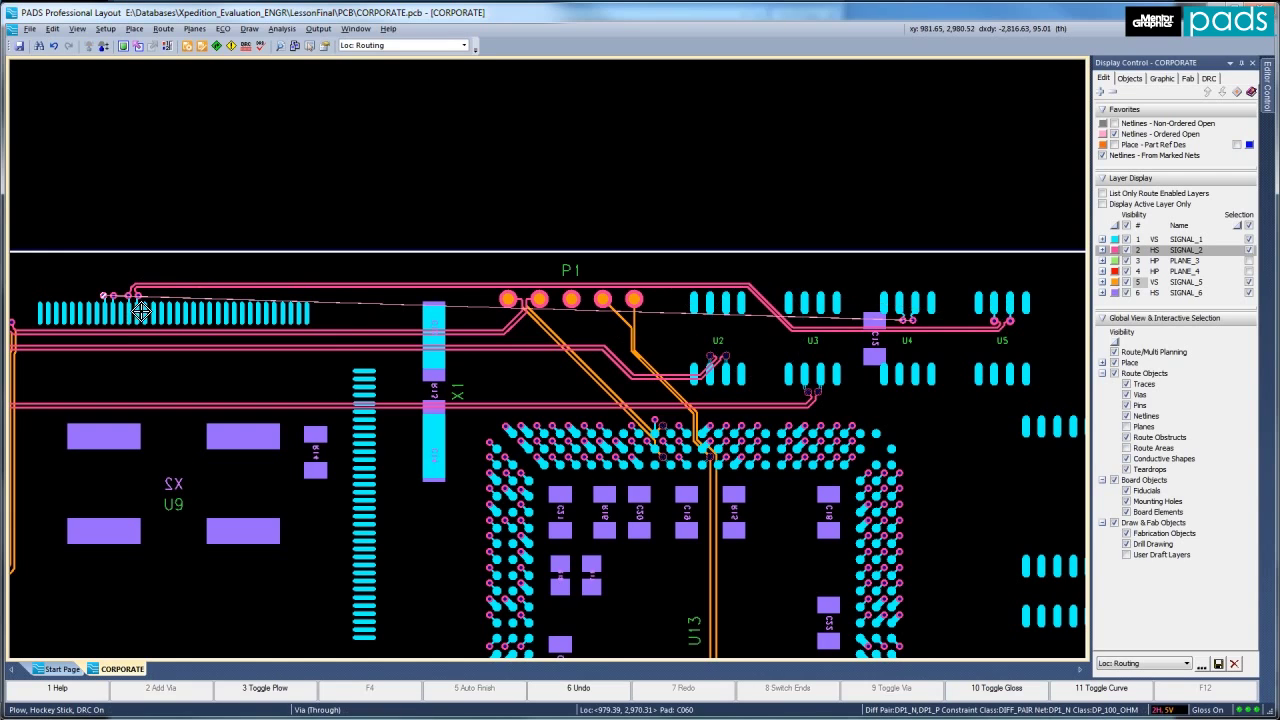
Step: Route the second pair from U9-128 to U4-2 and close Display Control
{"action": "left_click", "coordinate": [108, 297]}
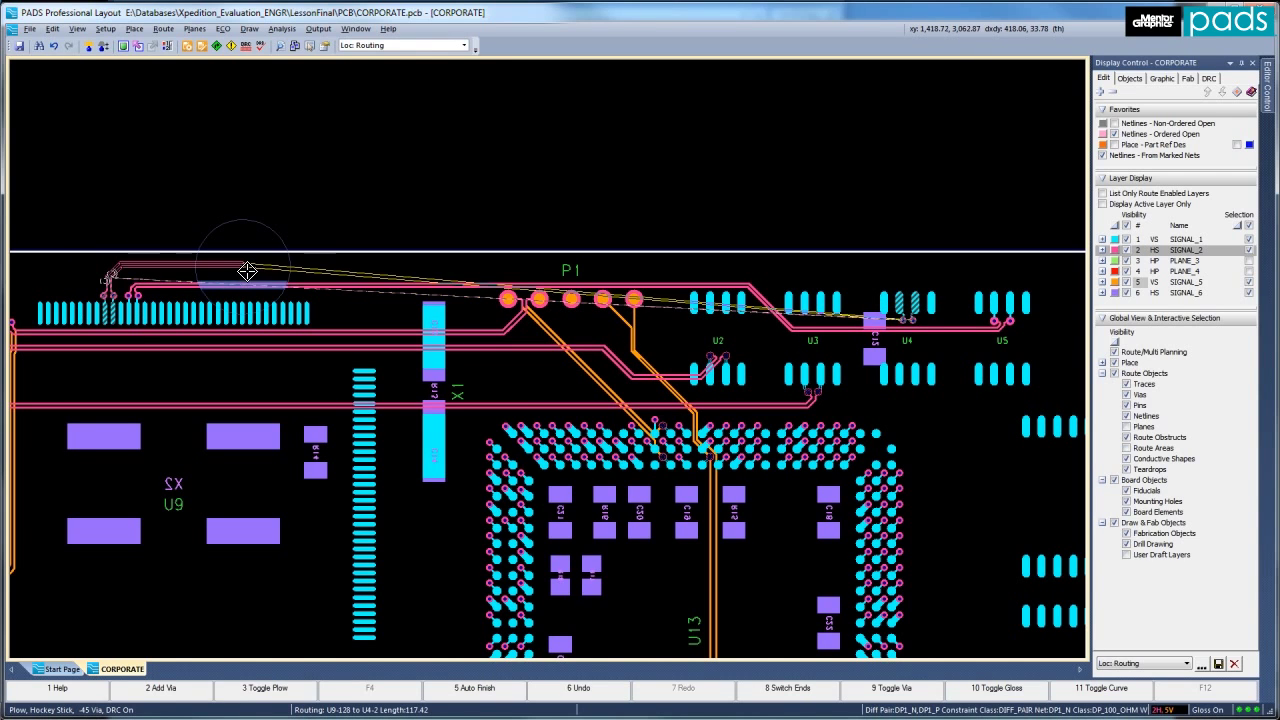
{"action": "left_click", "coordinate": [910, 320]}
{"action": "left_click", "coordinate": [1252, 62]}
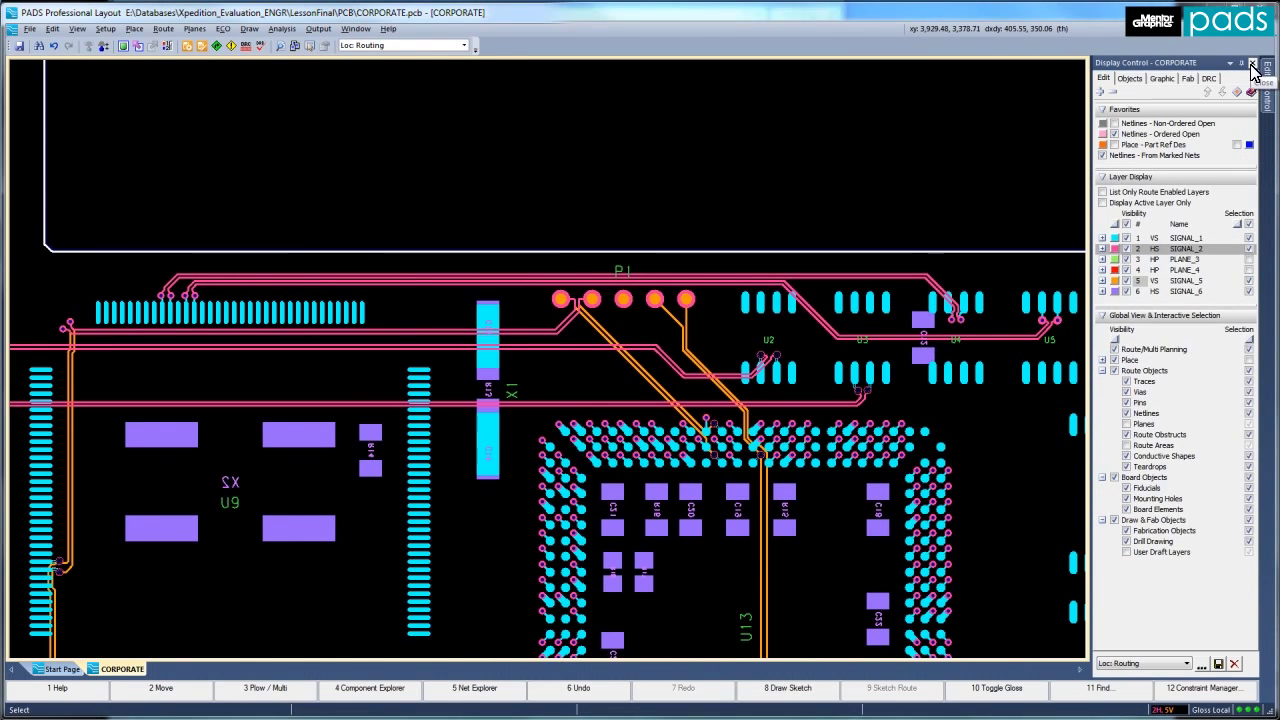
{"action": "left_click", "coordinate": [202, 46]}
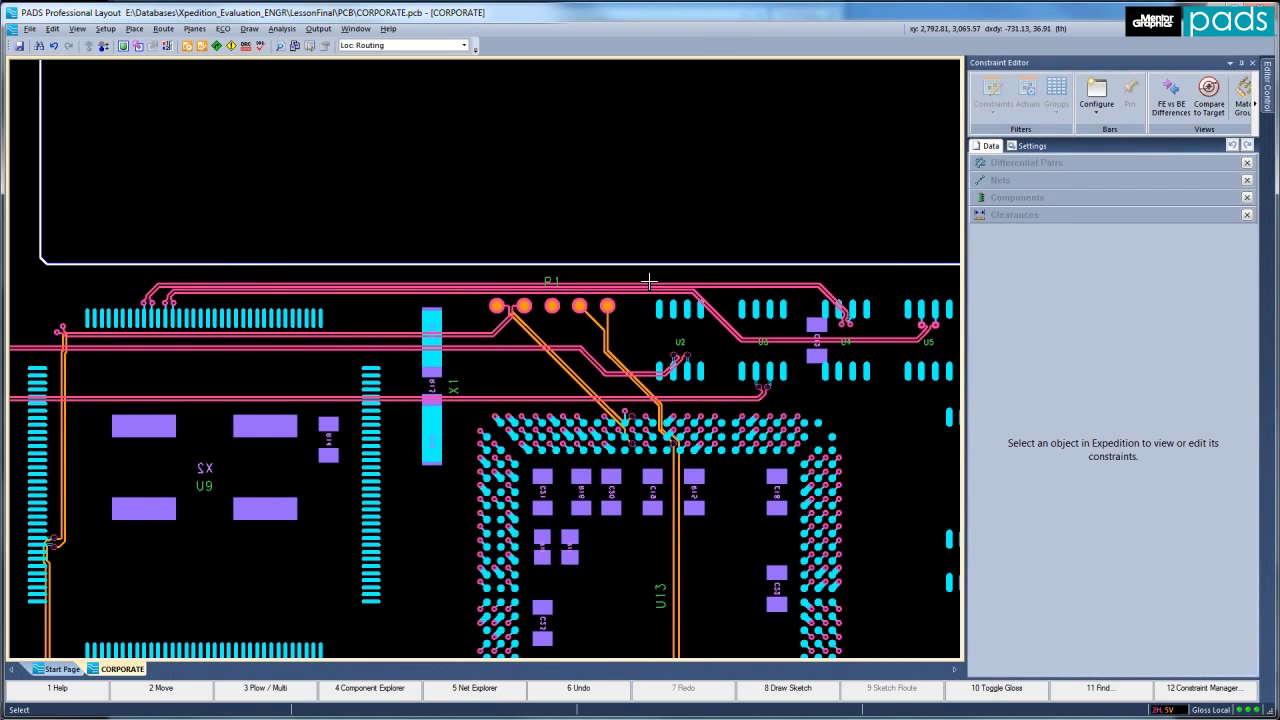
Step: Add a DIFF_PAIR Length Match constraint to both differential pairs and close the Constraint Editor
{"action": "left_click", "coordinate": [833, 290]}
{"action": "left_click", "coordinate": [1071, 318]}
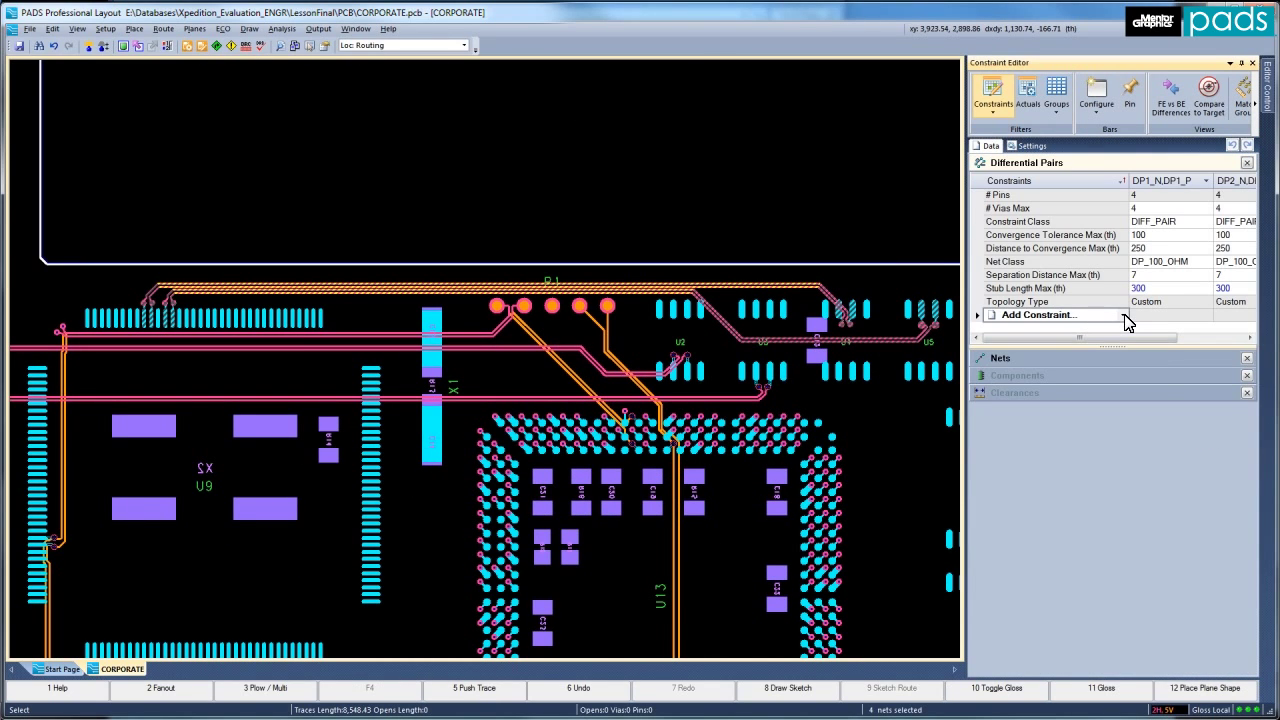
{"action": "left_click", "coordinate": [1122, 315]}
{"action": "left_click", "coordinate": [1077, 339]}
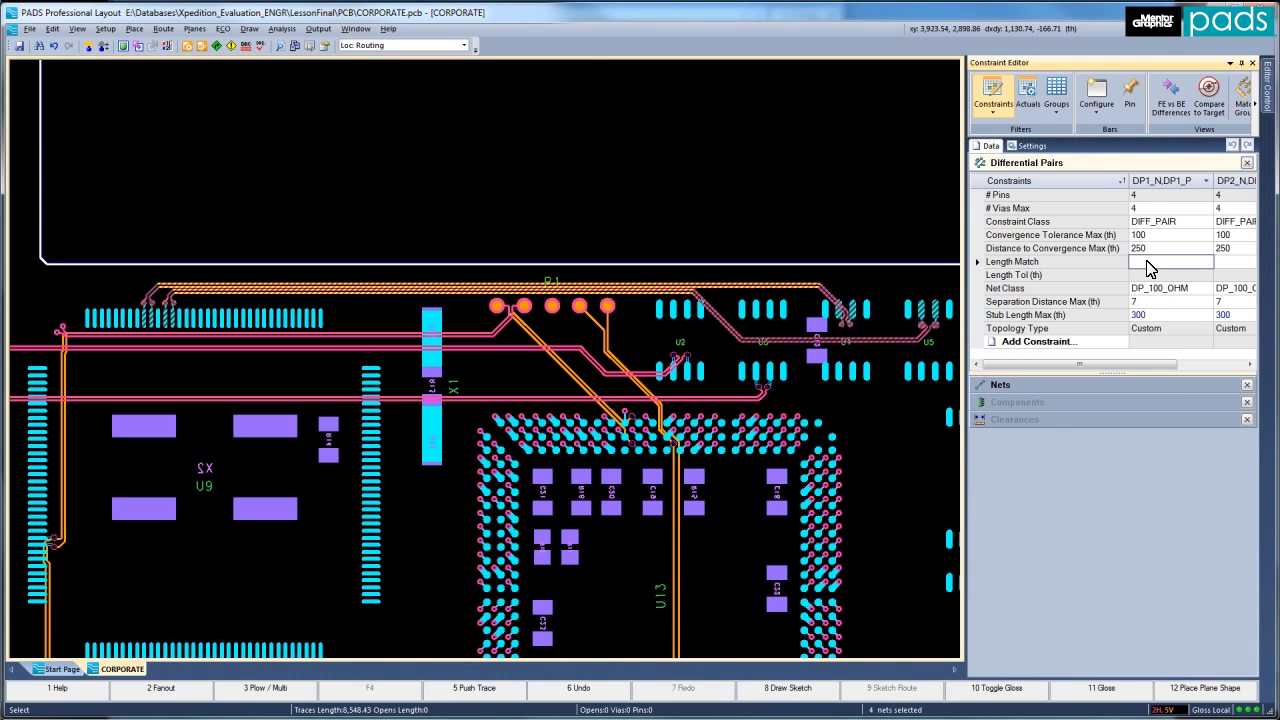
{"action": "right_click", "coordinate": [1147, 262]}
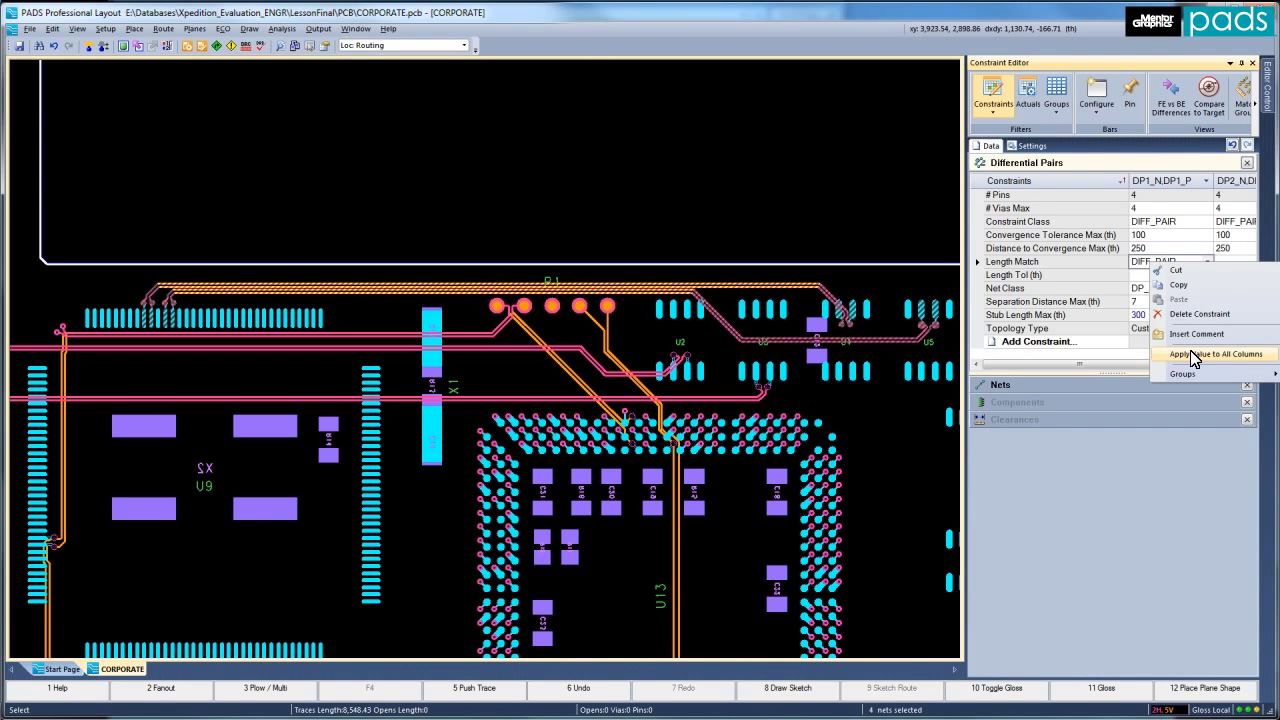
{"action": "left_click", "coordinate": [1193, 356]}
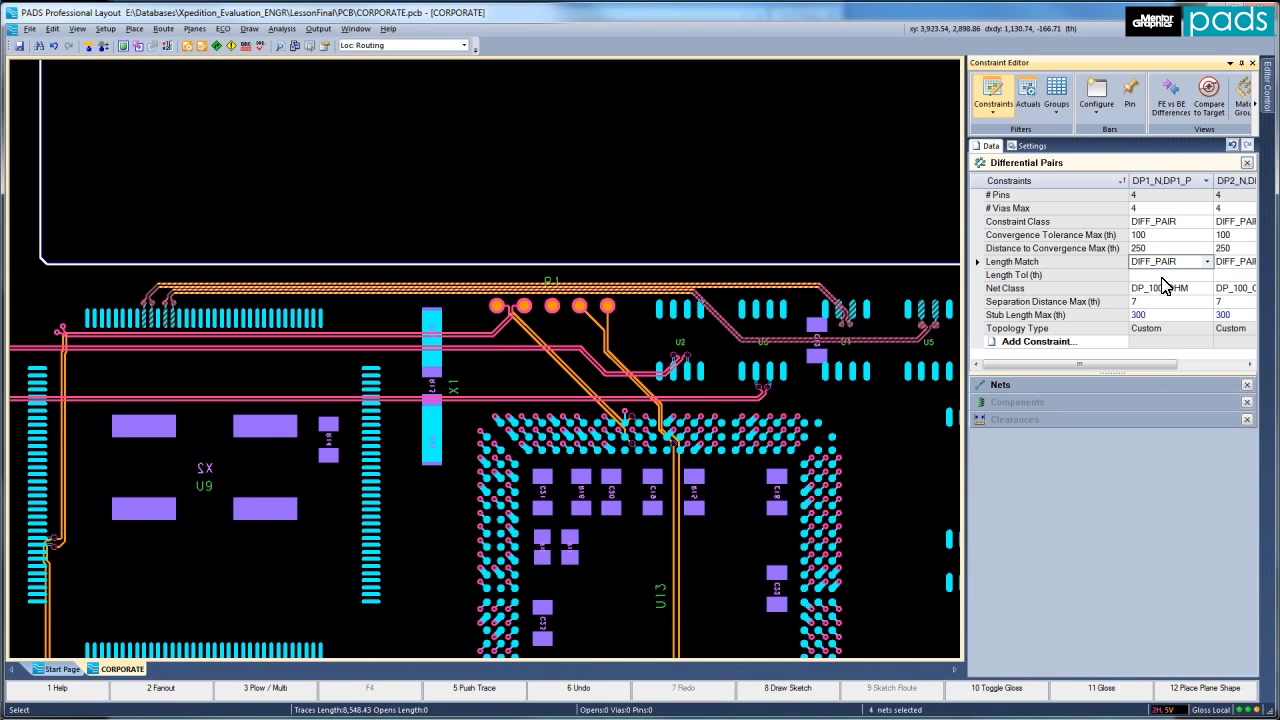
{"action": "left_click", "coordinate": [1252, 62]}
{"action": "left_click", "coordinate": [952, 264]}
Step: Place a manual-tune serpentine on the upper differential pair trace right of P1
{"action": "right_click", "coordinate": [952, 264]}
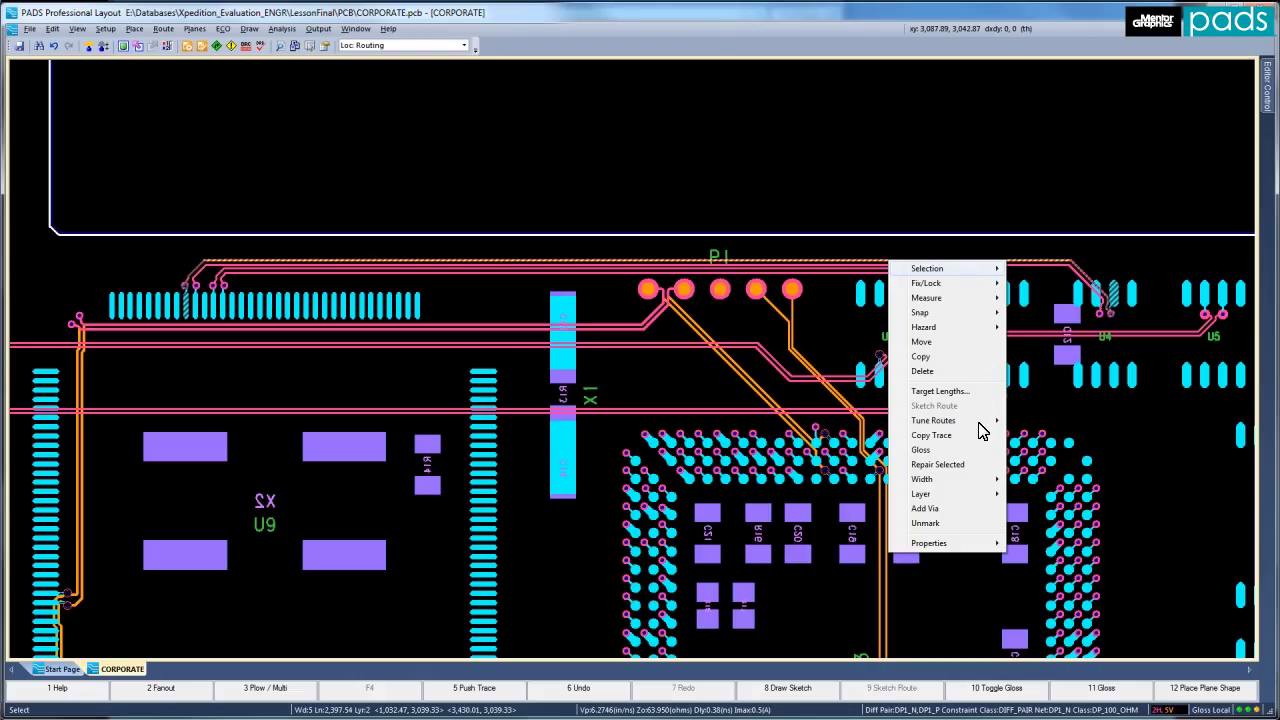
{"action": "mouse_move", "coordinate": [979, 423]}
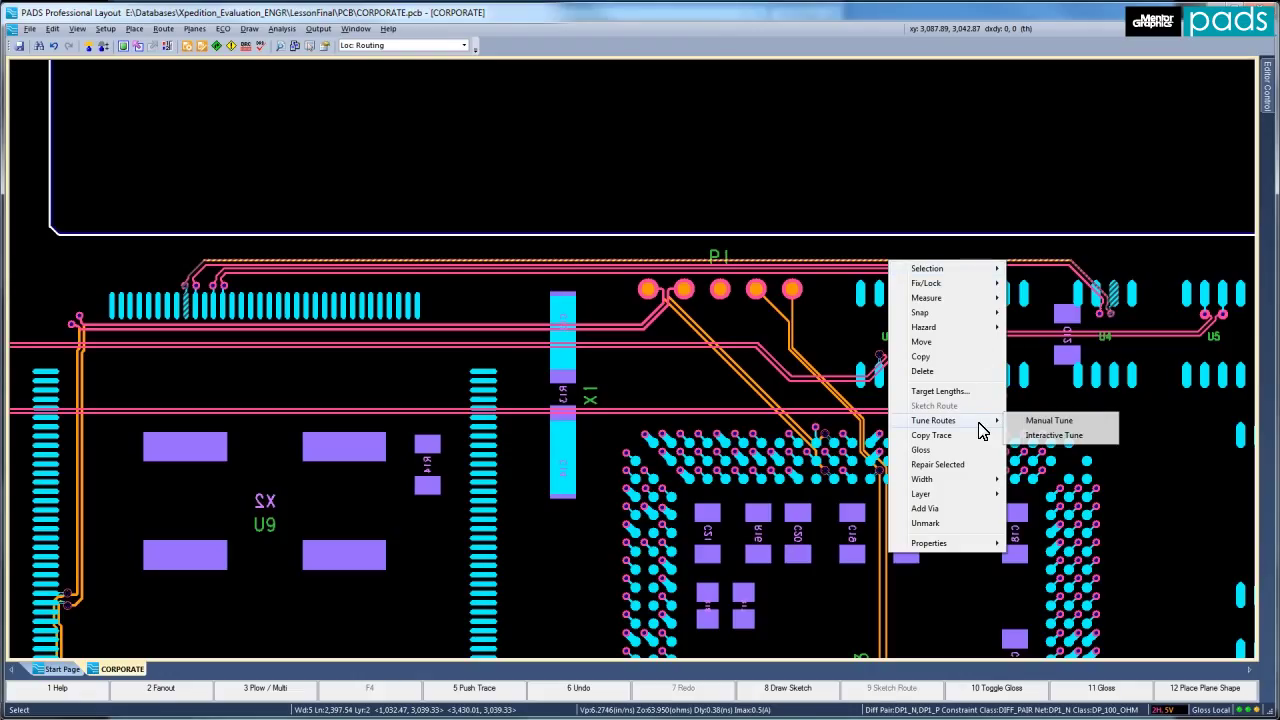
{"action": "left_click", "coordinate": [1050, 421]}
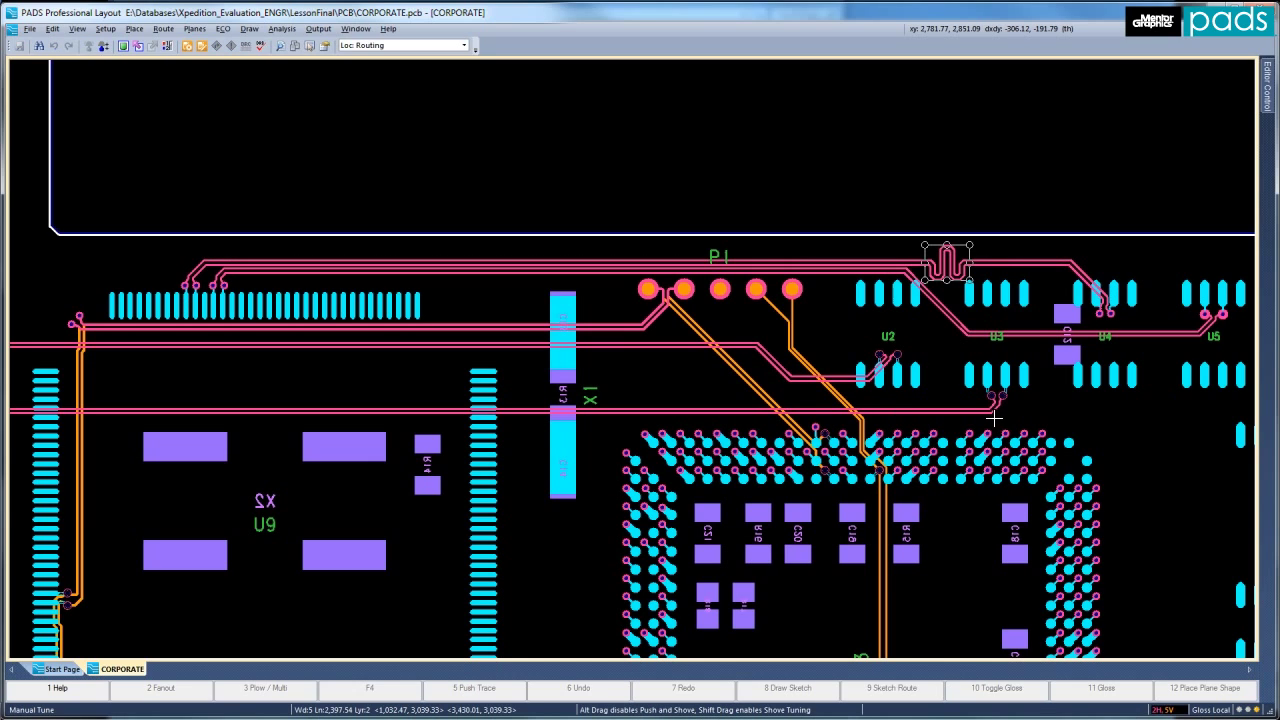
{"action": "left_click", "coordinate": [840, 333]}
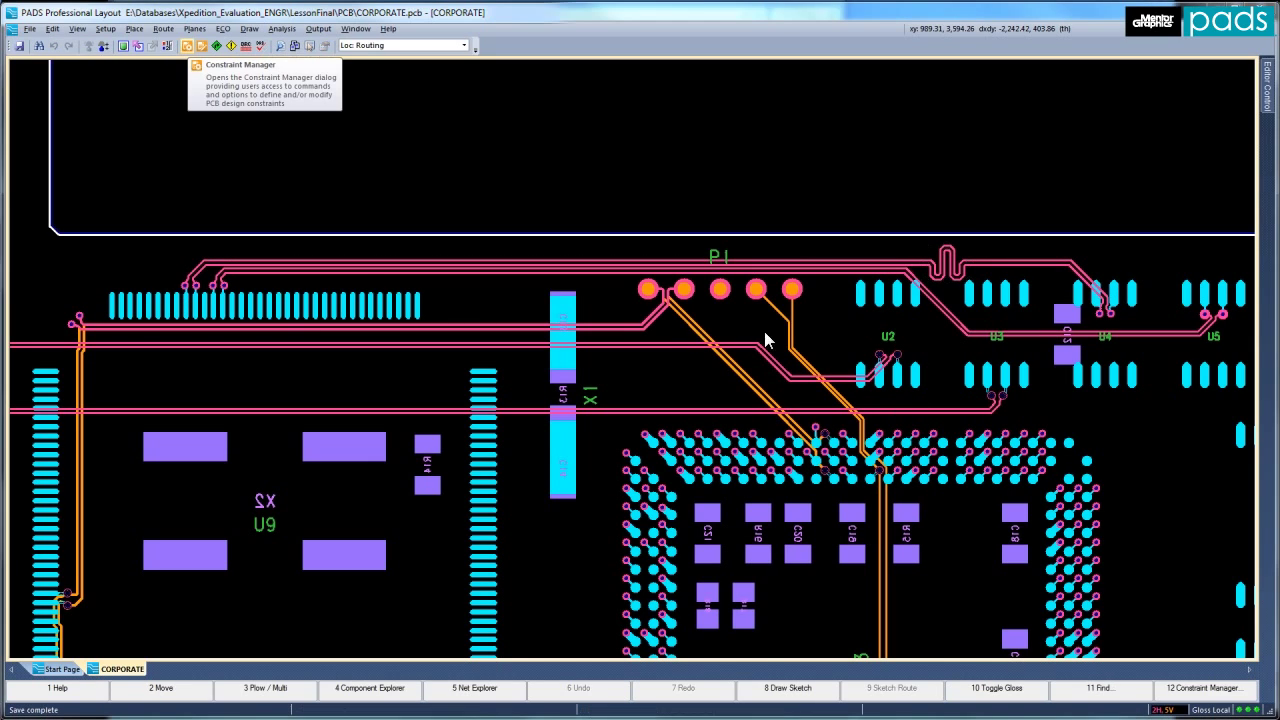
Step: Open Constraint Manager, expand DP1 and DP2, and update all actual lengths
{"action": "left_click", "coordinate": [189, 50]}
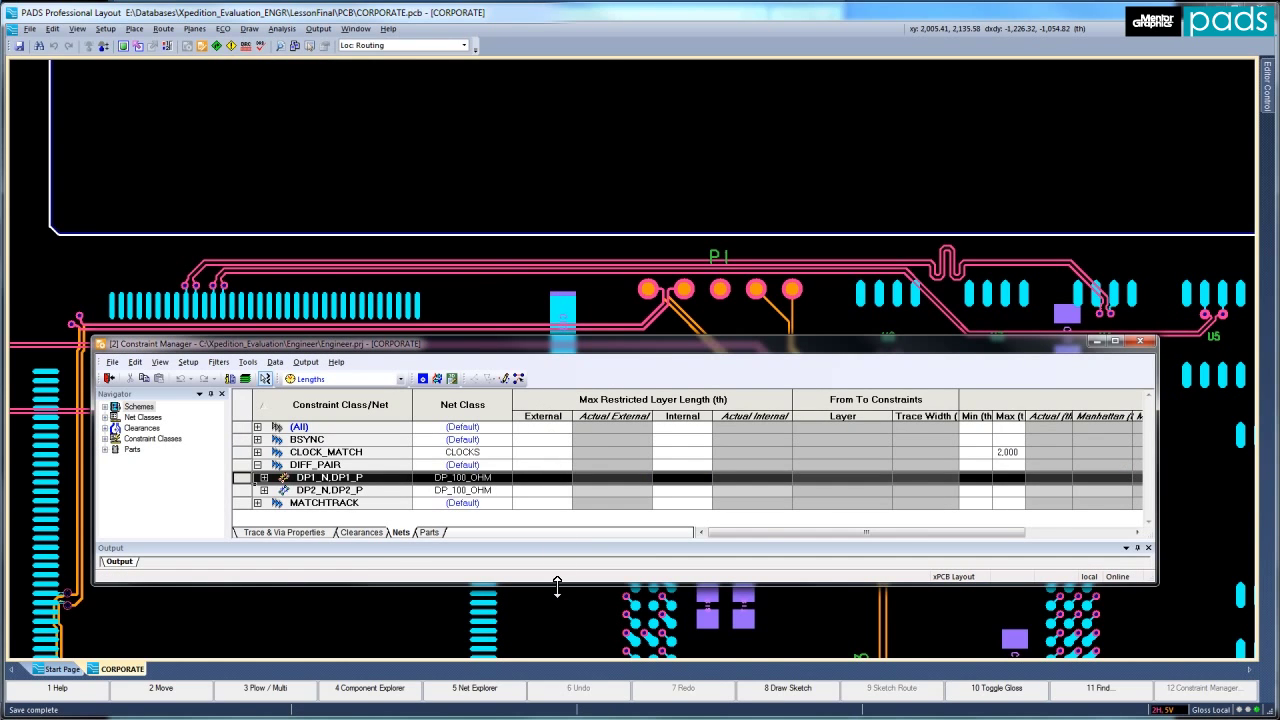
{"action": "double_click", "coordinate": [557, 585]}
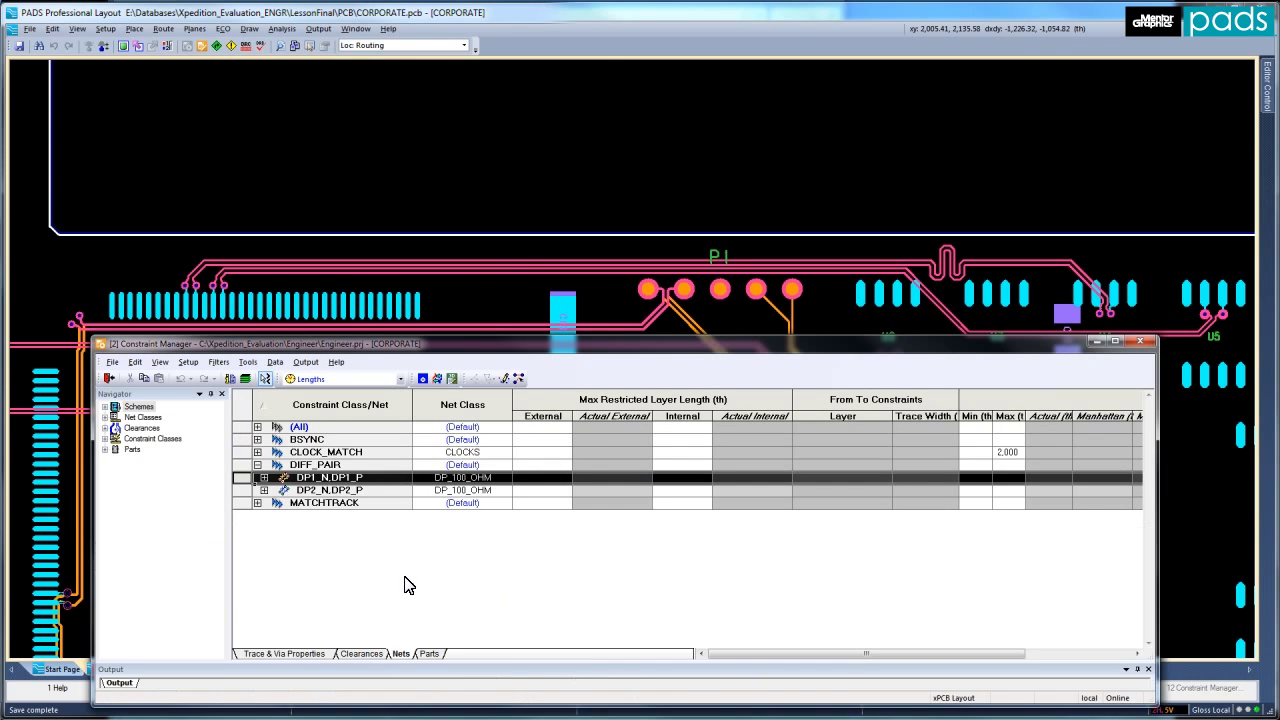
{"action": "left_click", "coordinate": [264, 478]}
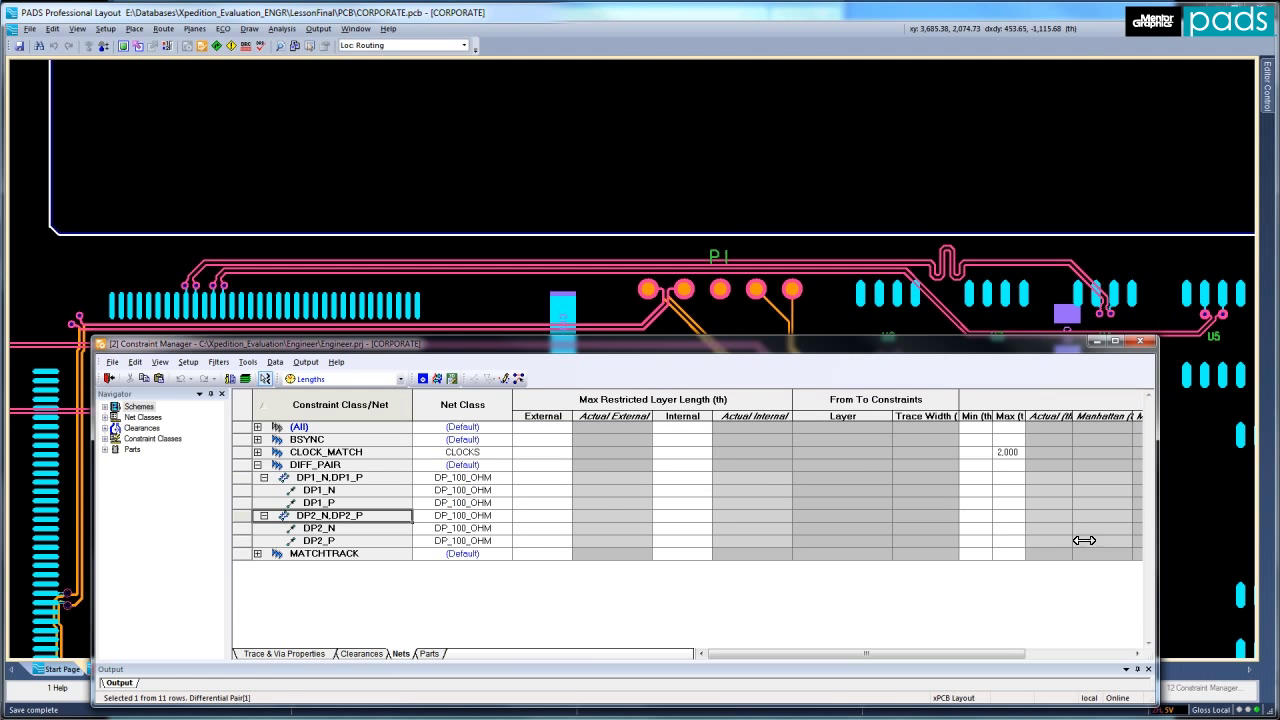
{"action": "left_click_drag", "start_coordinate": [1160, 606], "coordinate": [1252, 606]}
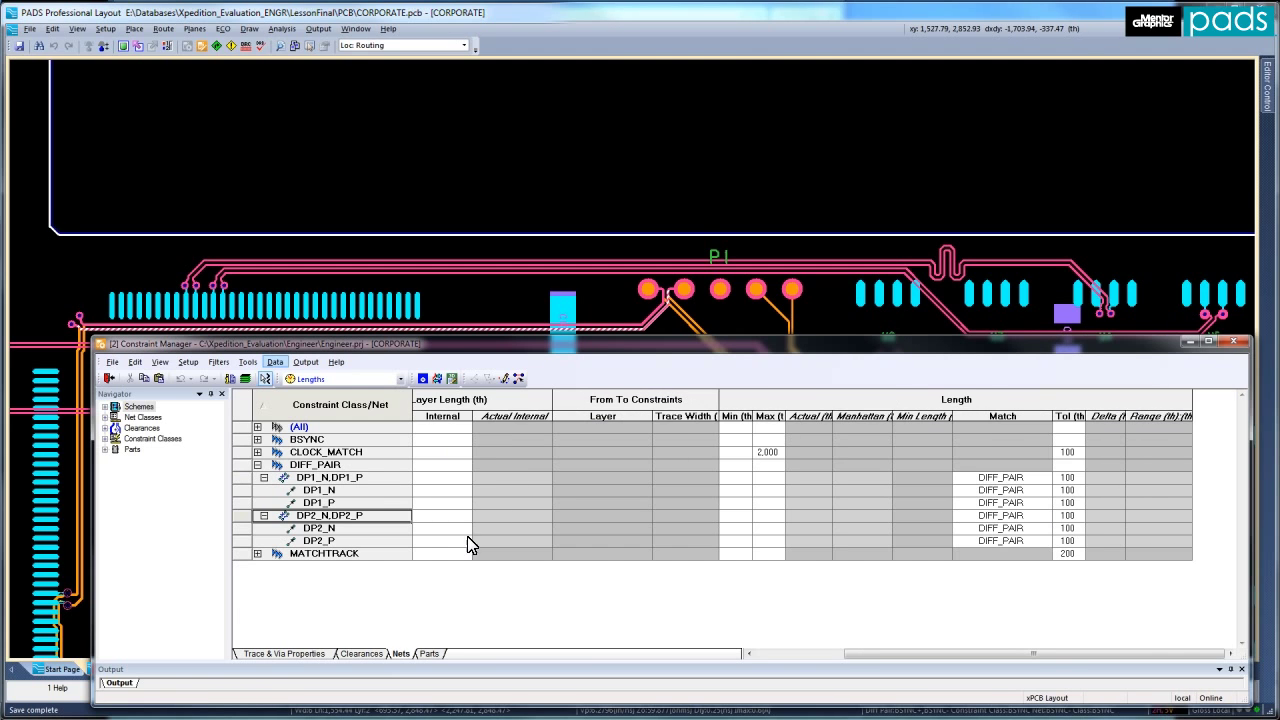
{"action": "left_click", "coordinate": [275, 364]}
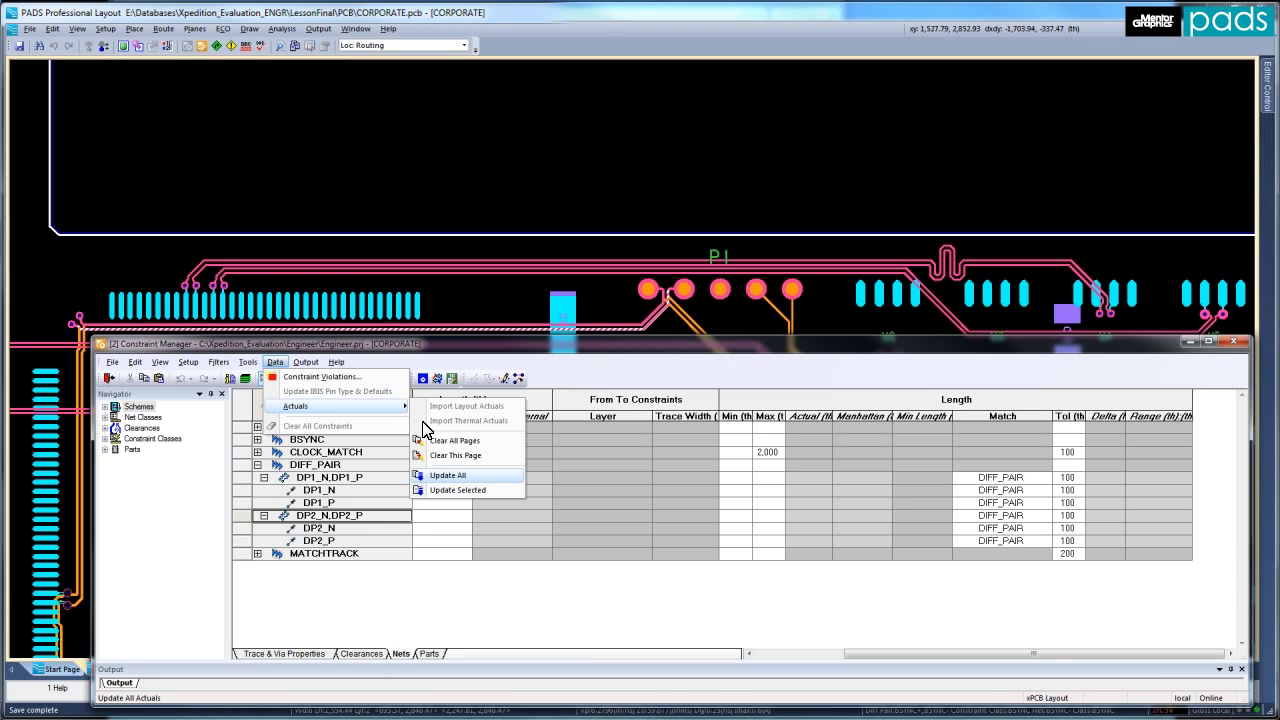
{"action": "left_click", "coordinate": [459, 476]}
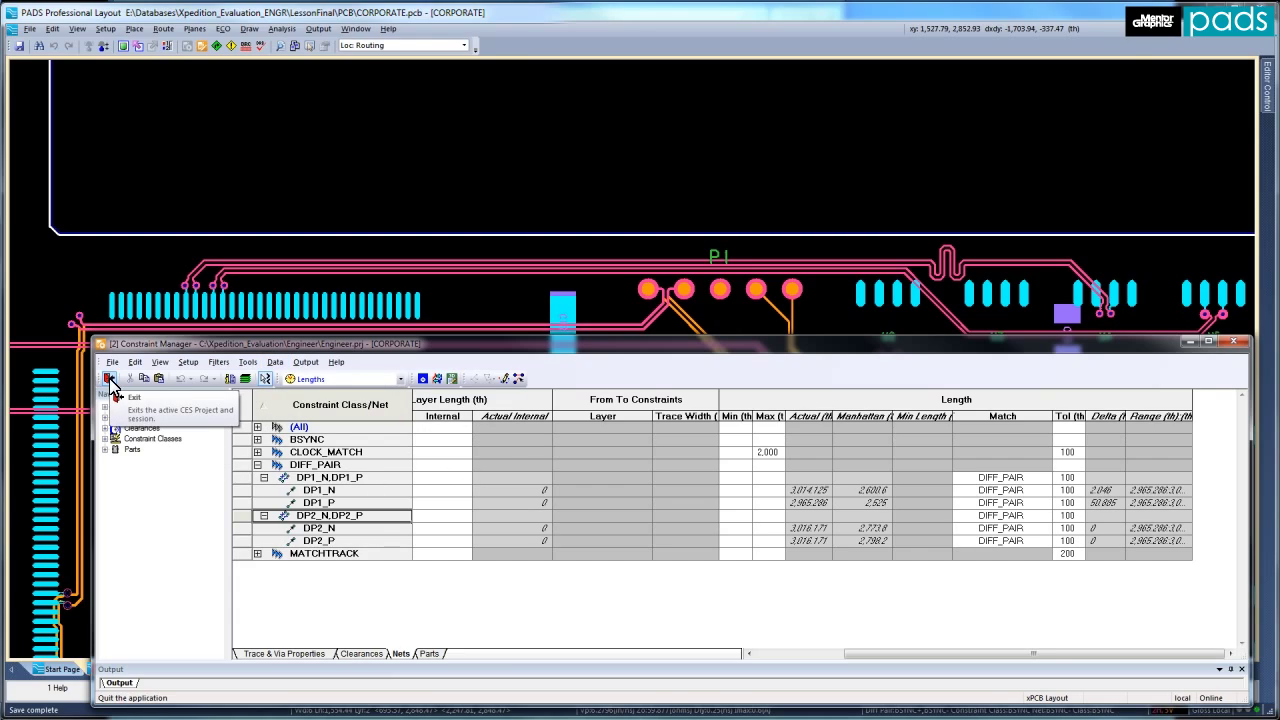